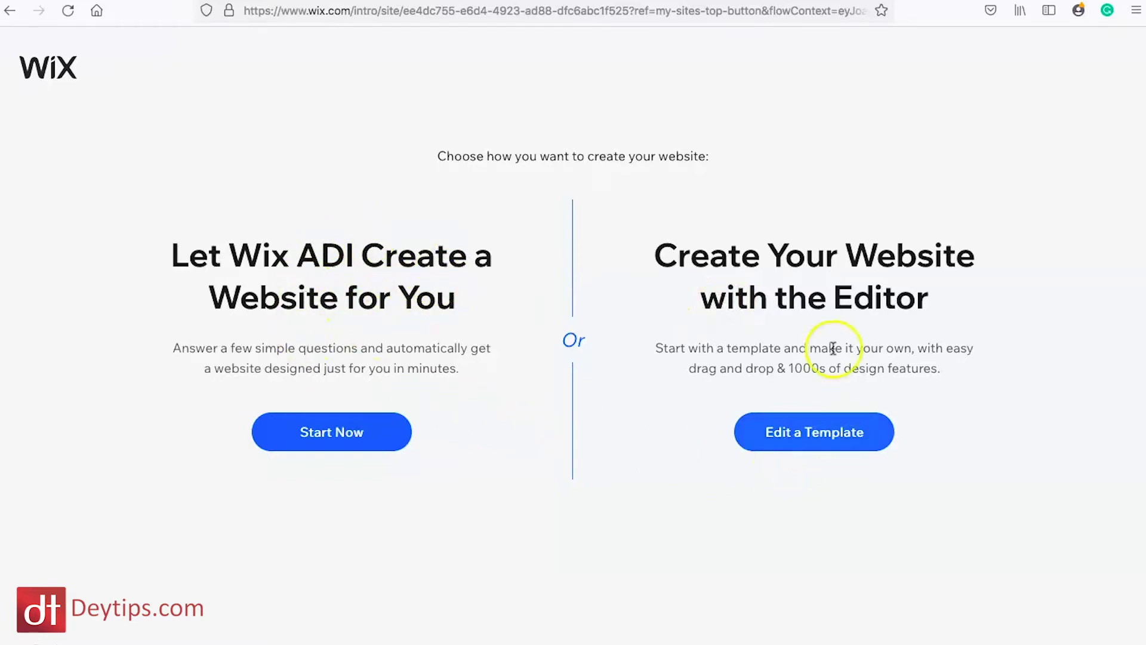
# Search the template gallery for 'optin' and open the Corporate Landing Page template in the editor
pyautogui.click(834, 435)
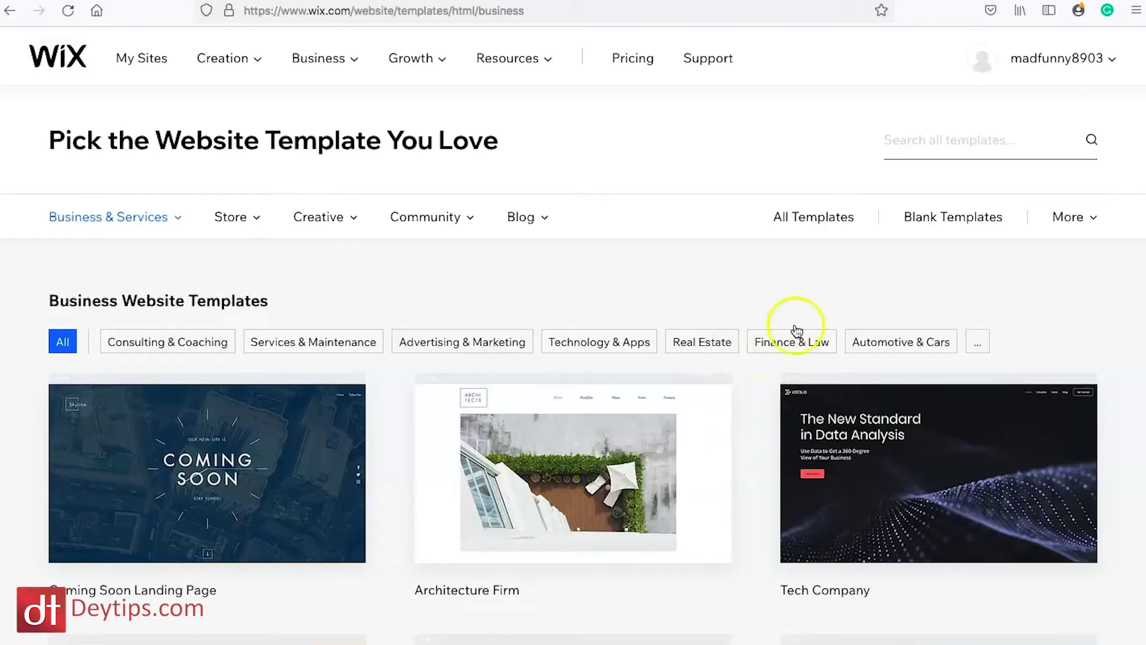
pyautogui.click(975, 146)
pyautogui.write('optin')
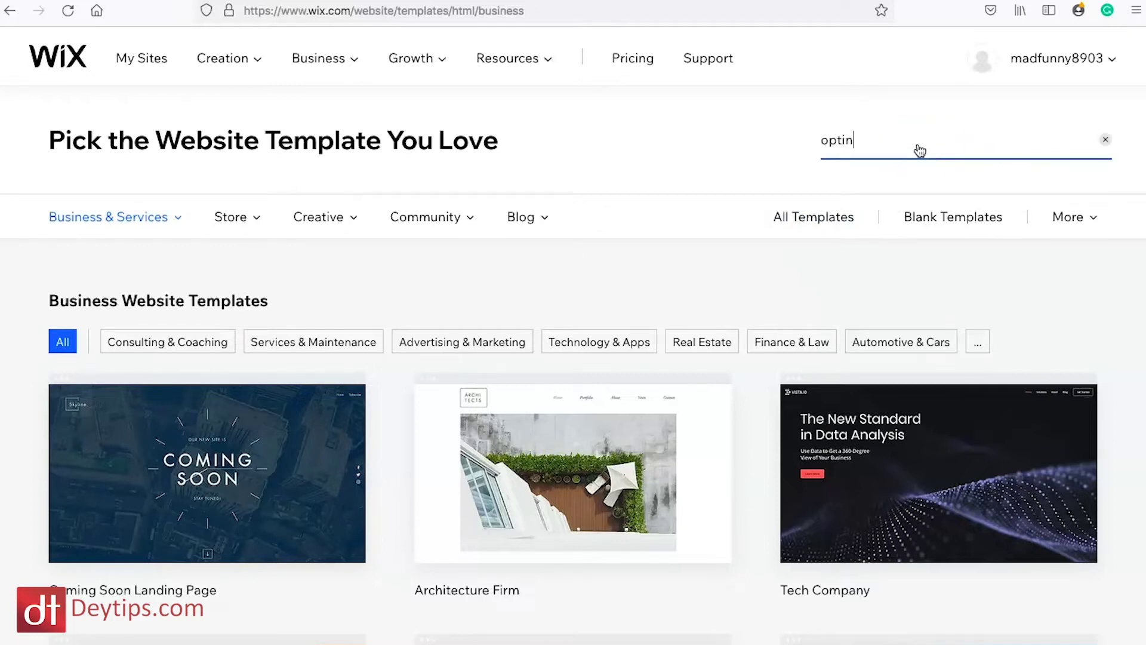
pyautogui.press('Return')
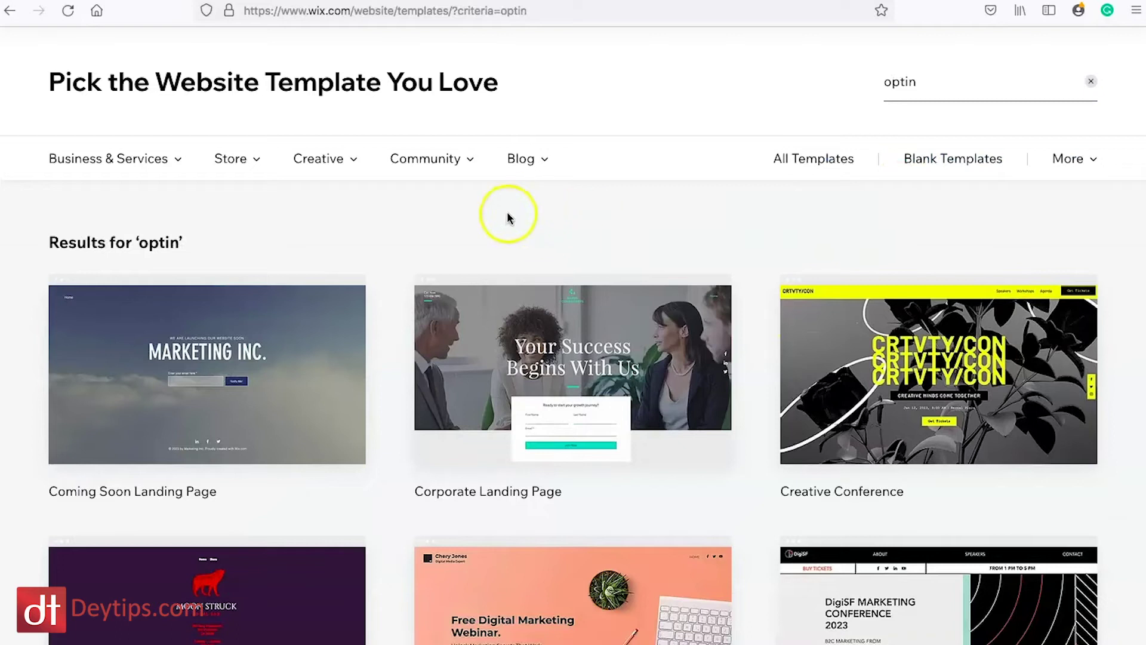
pyautogui.scroll(-2, 378, 365)
pyautogui.scroll(-1, 379, 376)
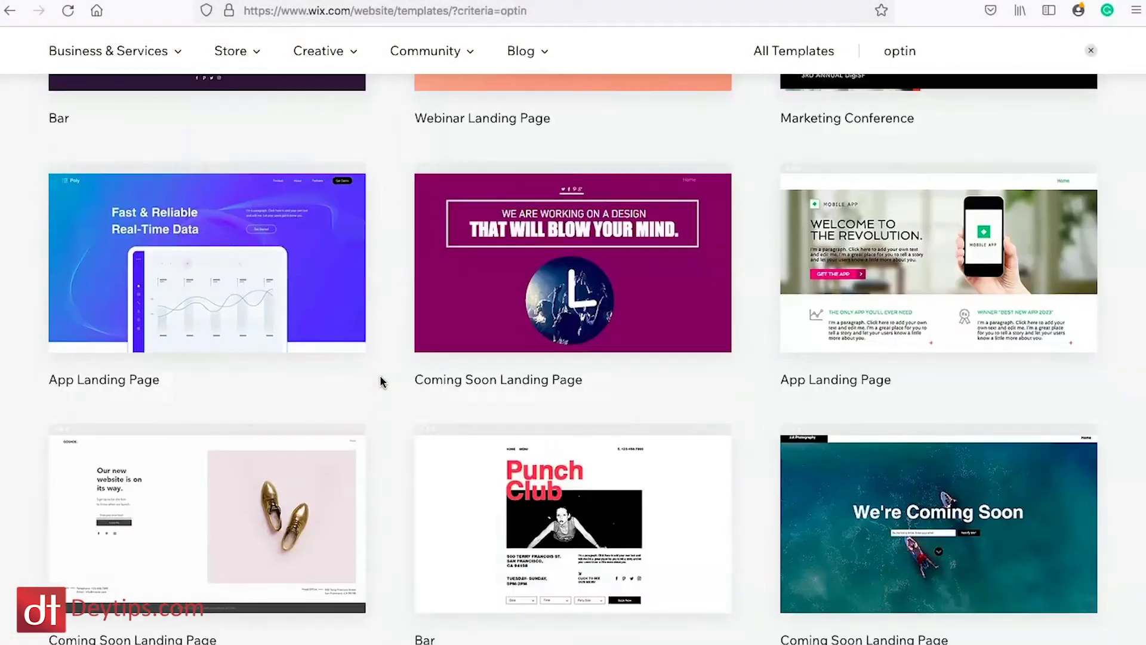
pyautogui.scroll(5, 697, 417)
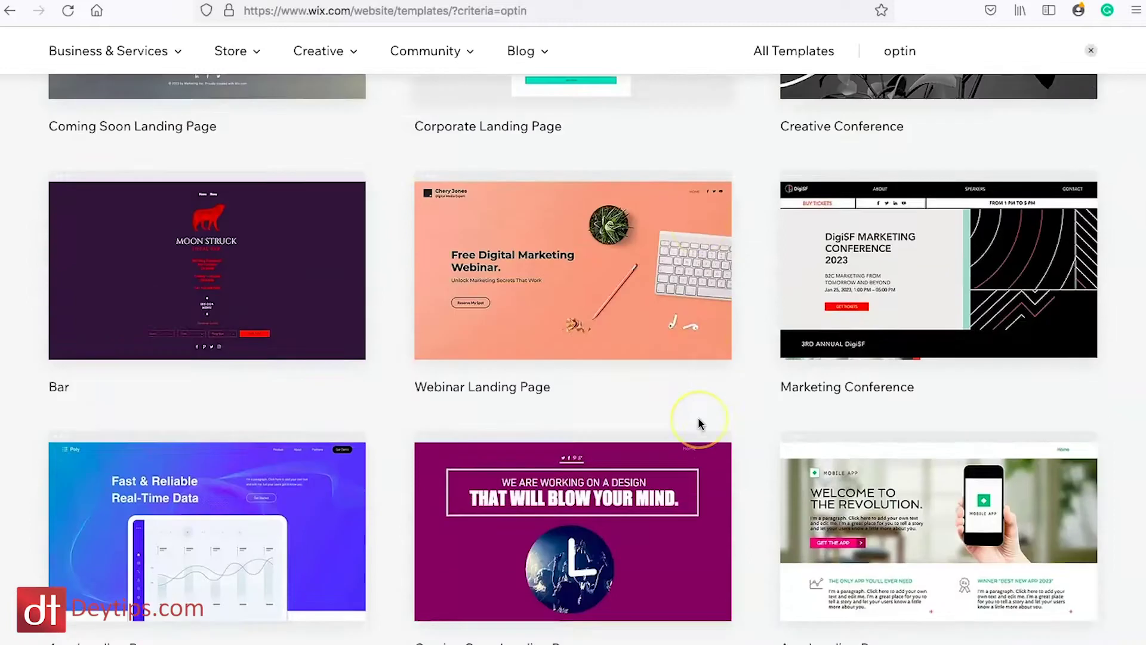
pyautogui.scroll(4, 697, 417)
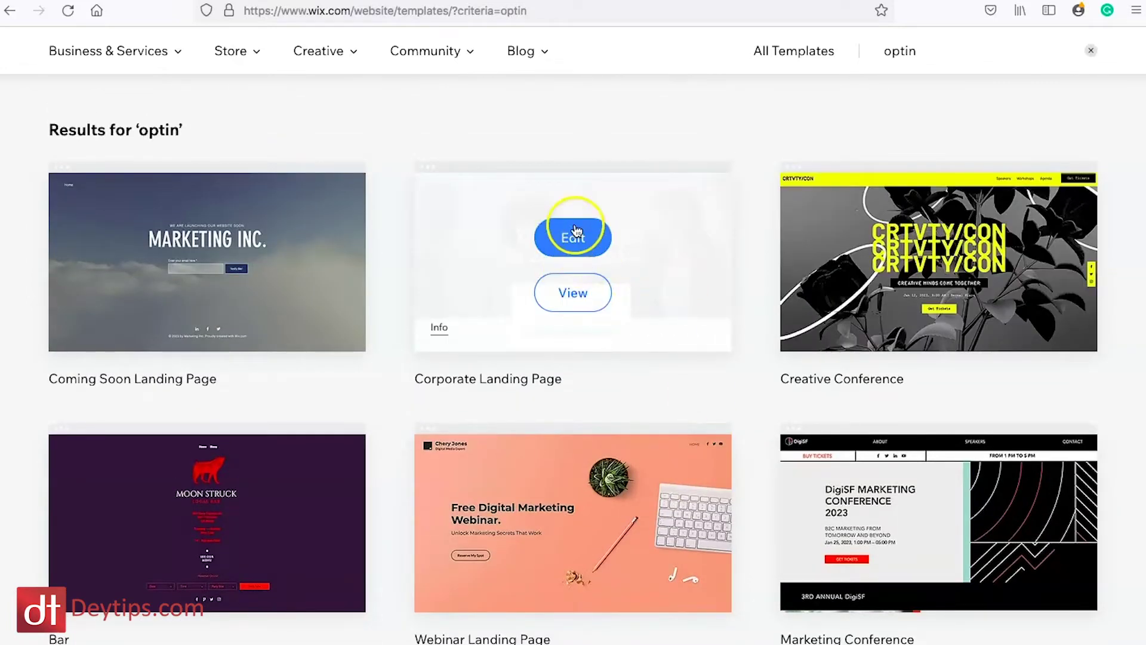
pyautogui.click(575, 230)
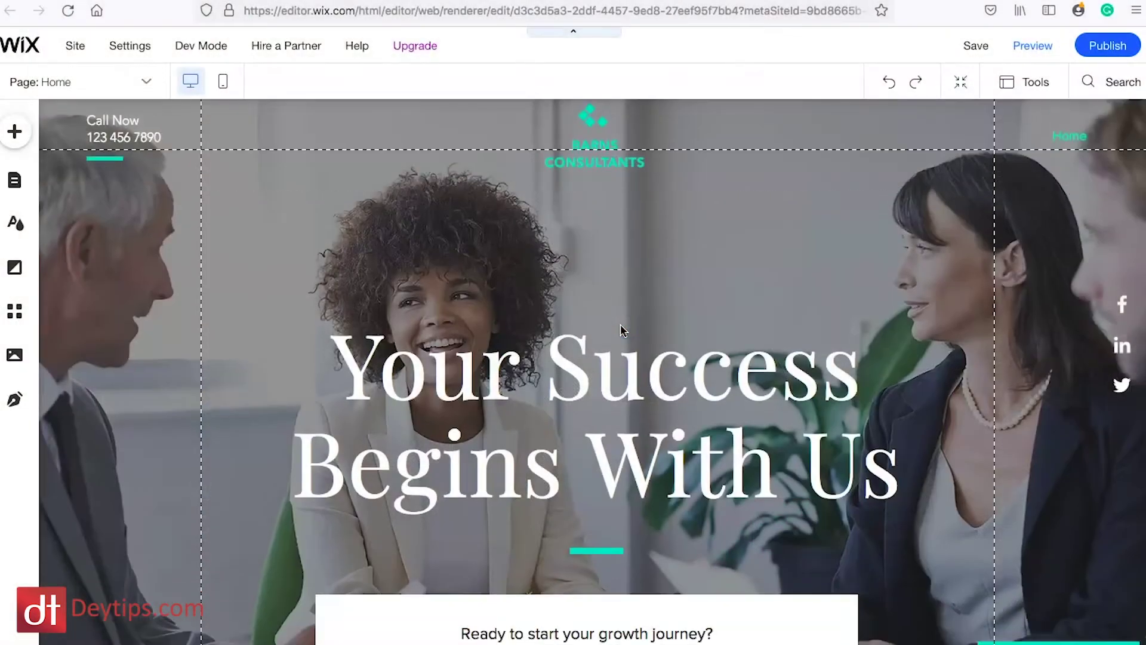
pyautogui.moveTo(596, 284)
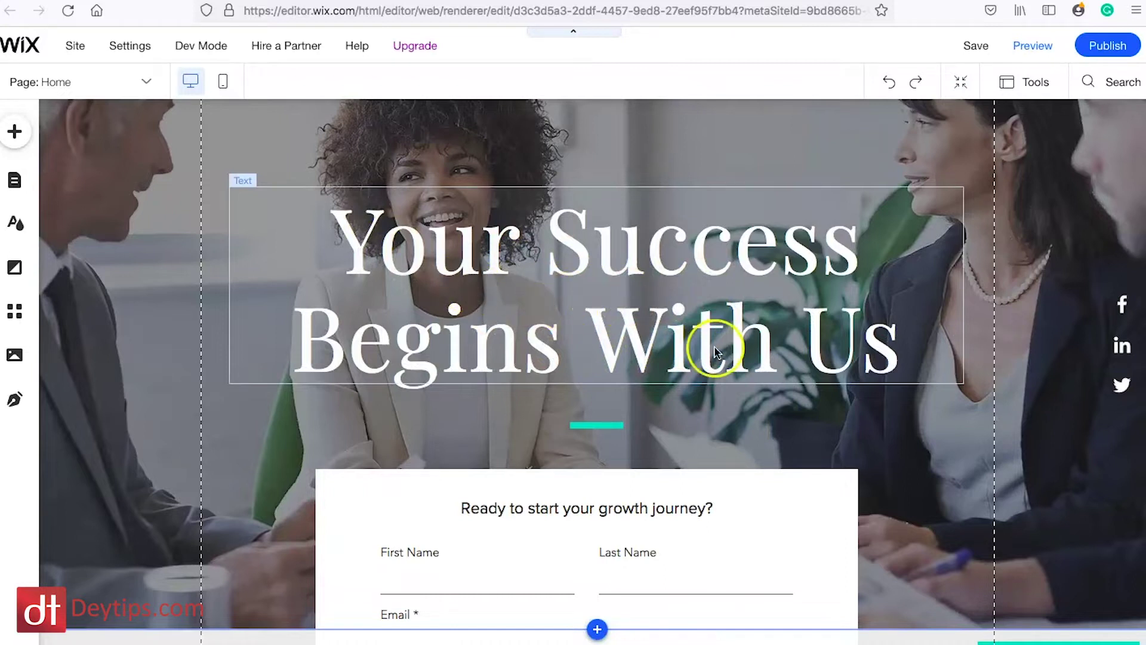
# Replace the headline 'Your Success Begins With Us' with 'Download The formula!' and select the signup form
pyautogui.scroll(-1, 687, 319)
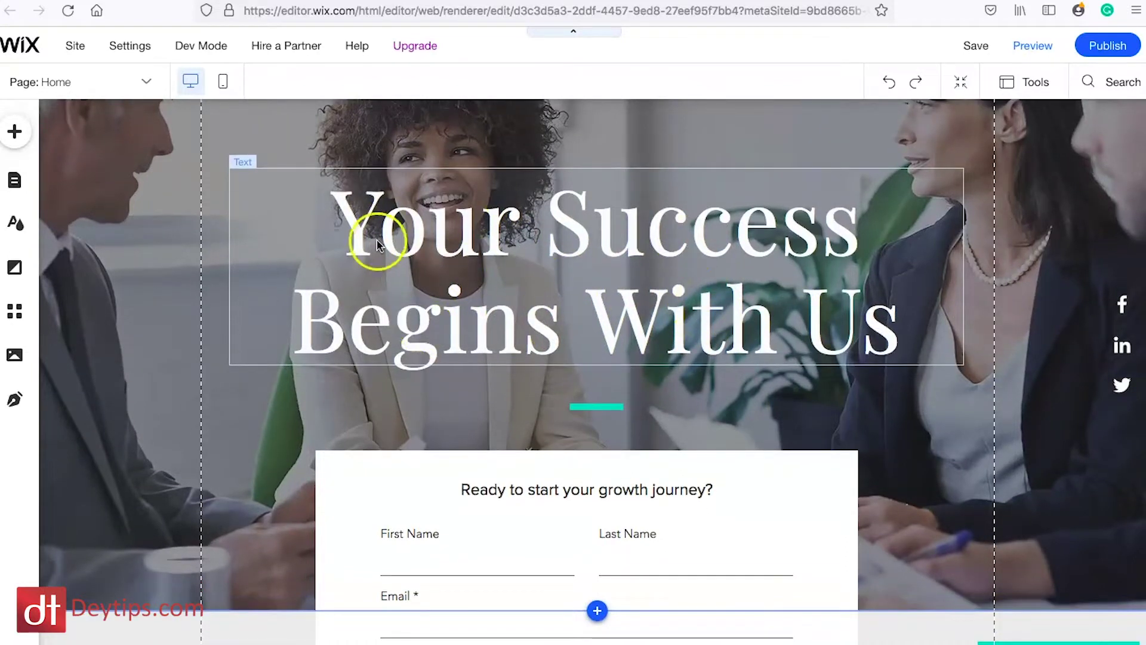
pyautogui.doubleClick(664, 262)
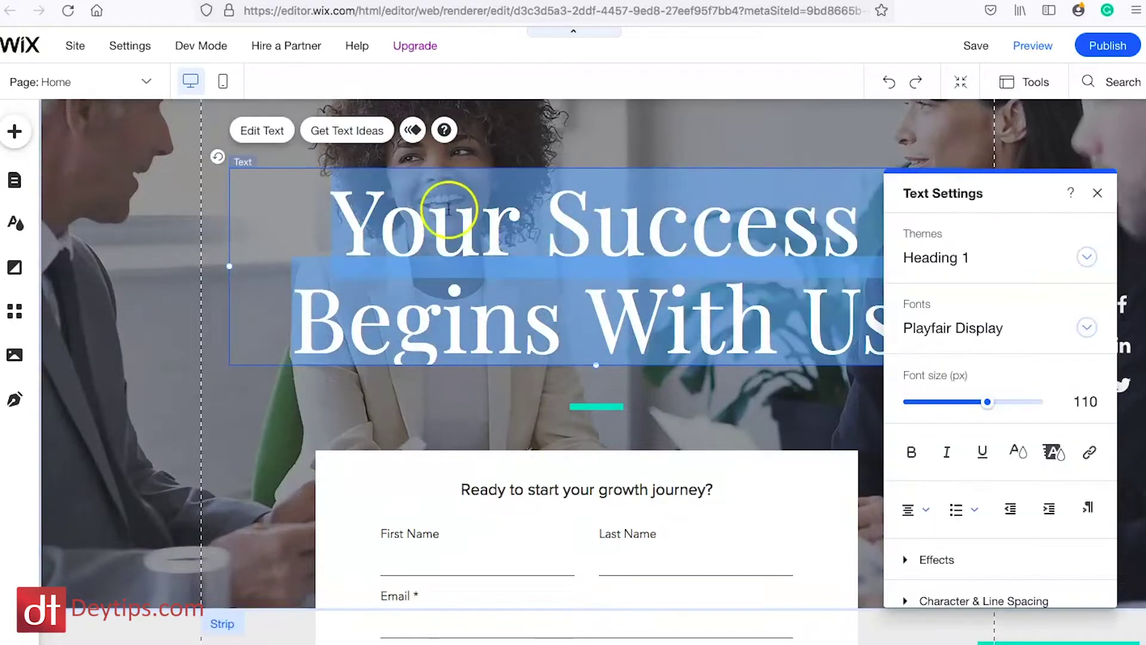
pyautogui.click(338, 217)
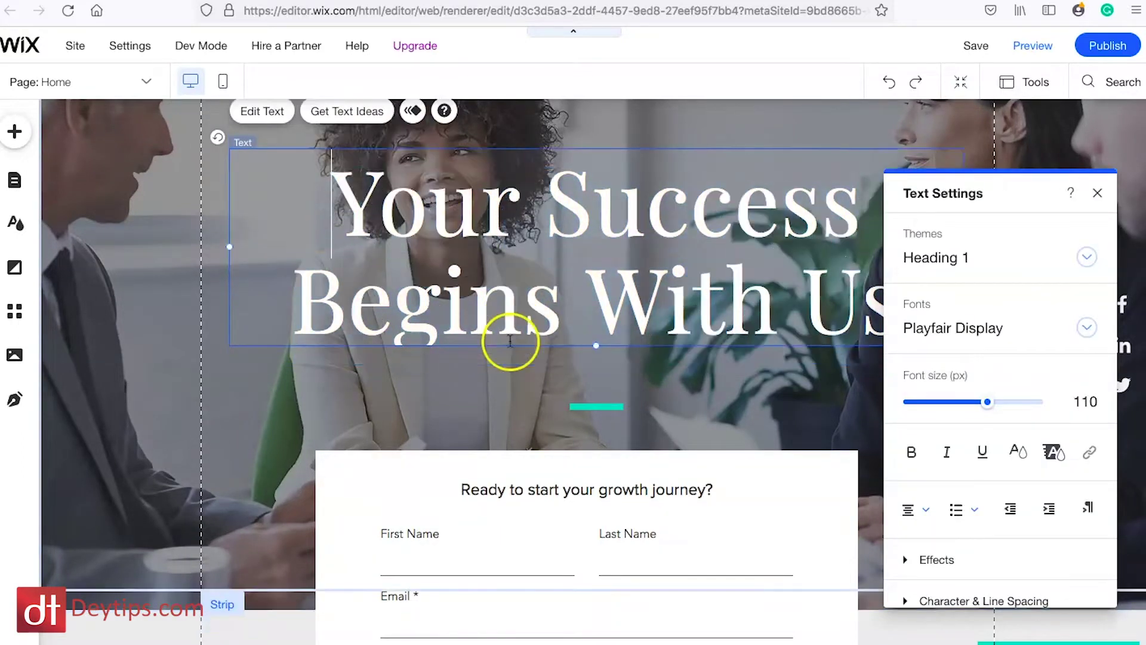
pyautogui.scroll(-2, 511, 340)
pyautogui.scroll(-1, 524, 462)
pyautogui.scroll(-1, 524, 462)
pyautogui.scroll(-1, 525, 466)
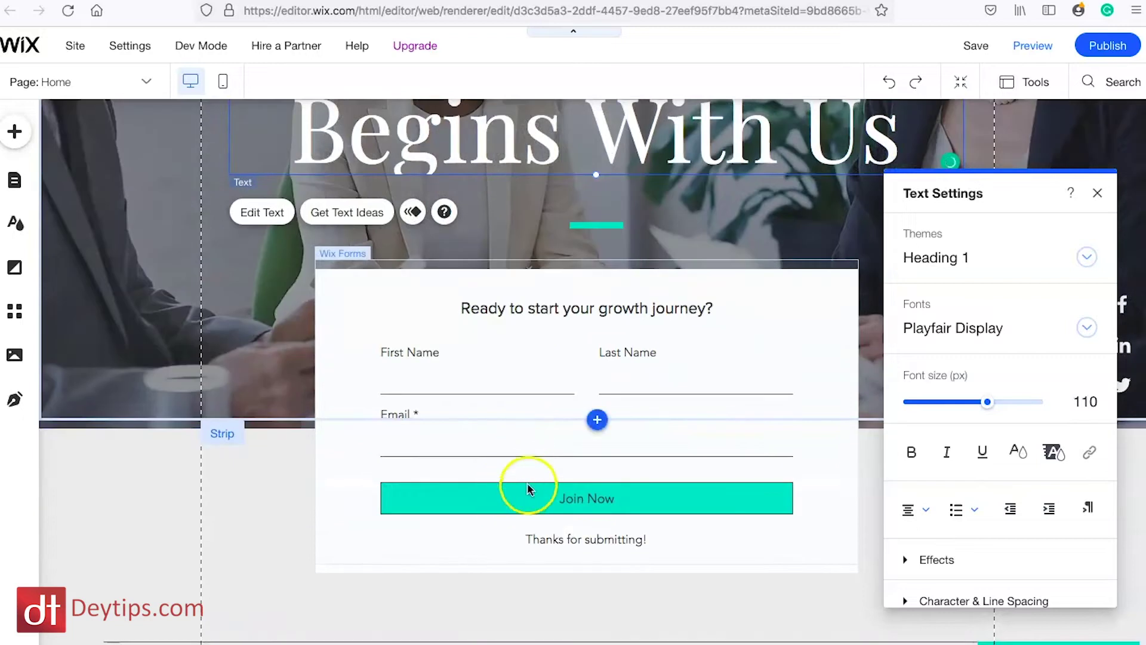
pyautogui.click(456, 342)
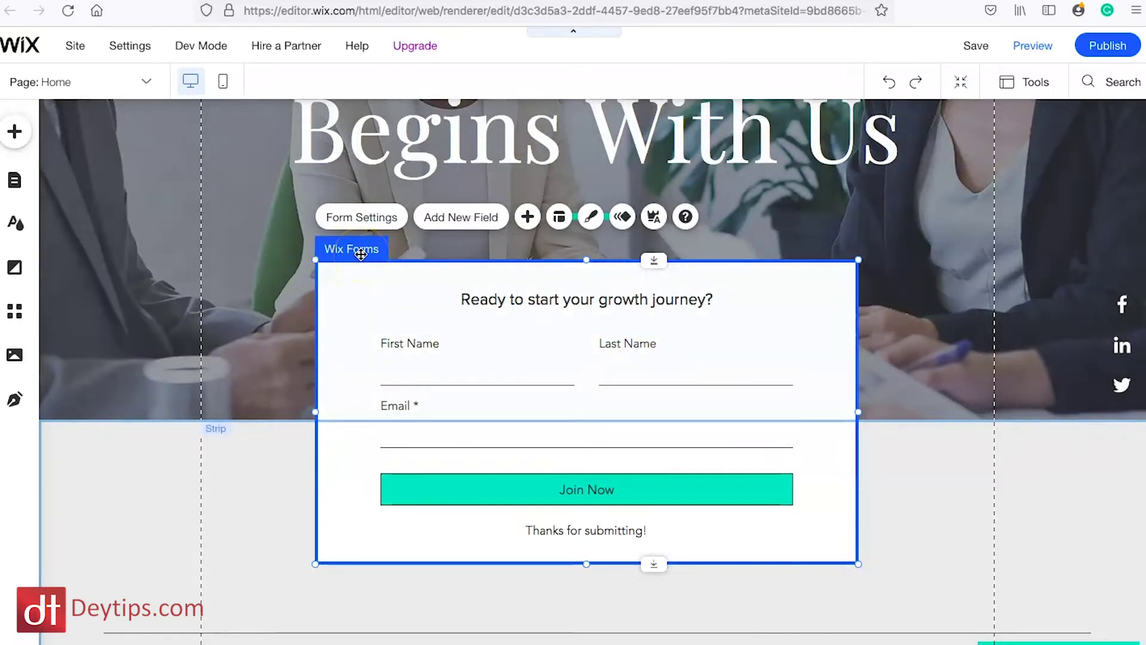
# Select the top section strip and bring up its Change Strip Background options
pyautogui.scroll(4, 734, 426)
pyautogui.click(735, 427)
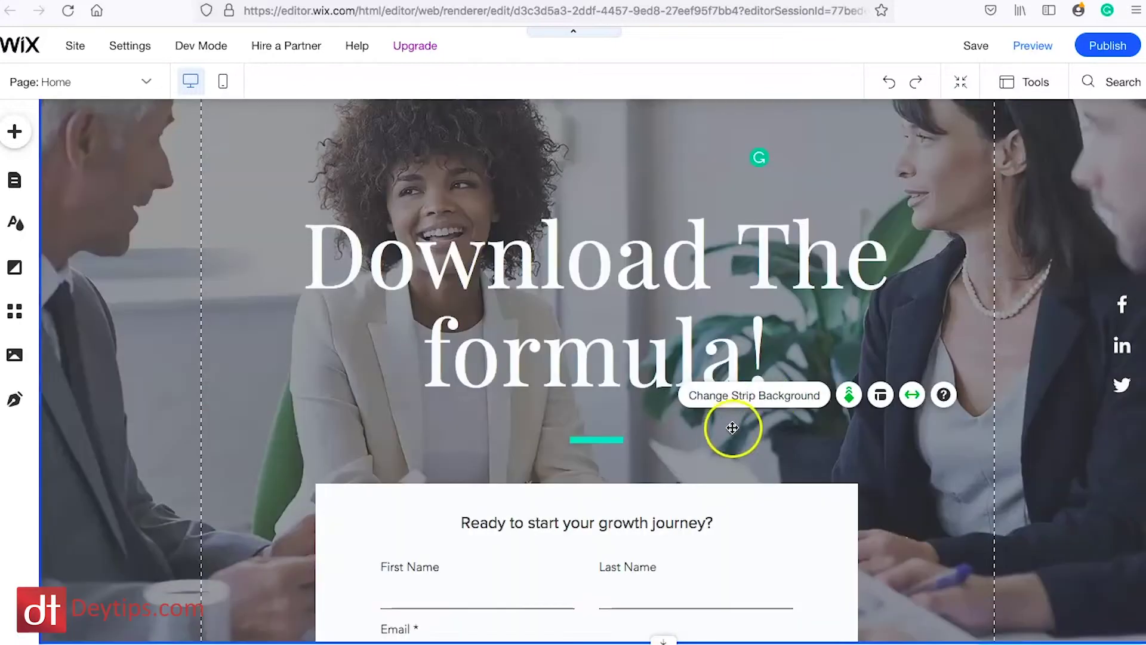
pyautogui.click(771, 397)
pyautogui.scroll(-1, 1014, 395)
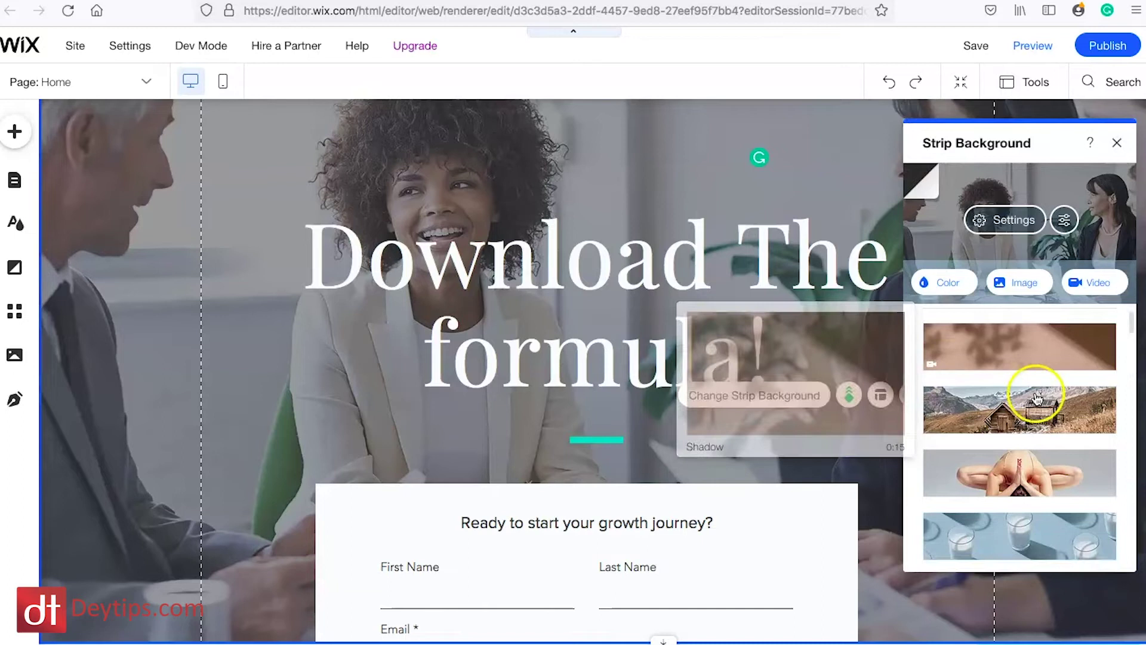
pyautogui.scroll(-1, 1018, 472)
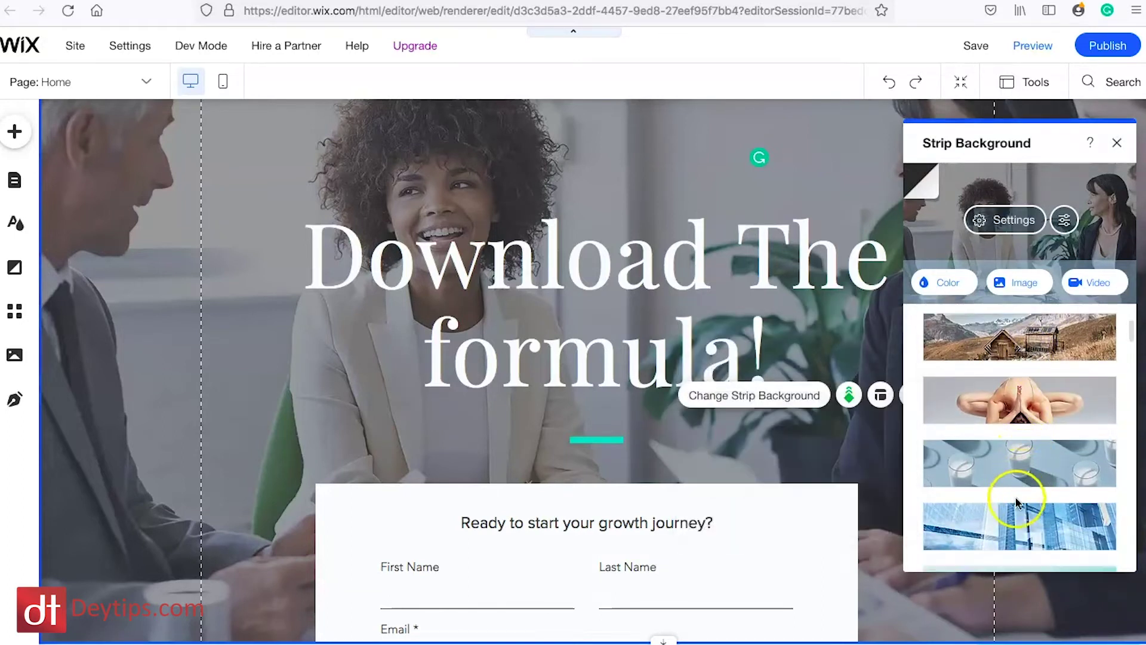
pyautogui.scroll(-1, 1016, 512)
pyautogui.scroll(-1, 1016, 512)
pyautogui.click(877, 152)
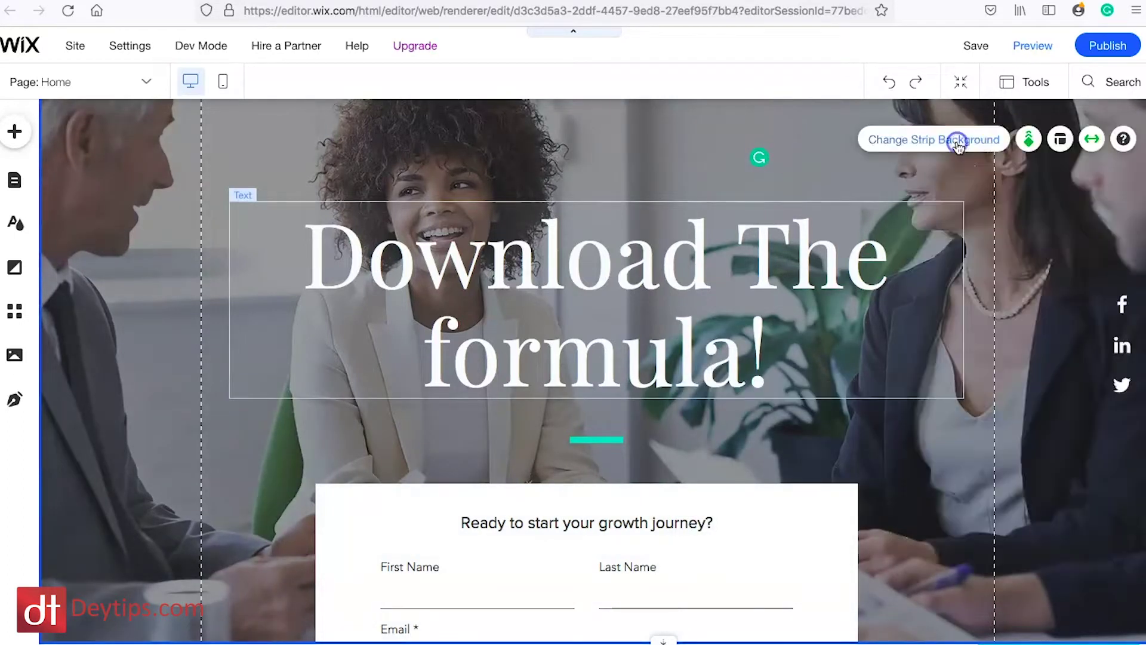
pyautogui.click(958, 144)
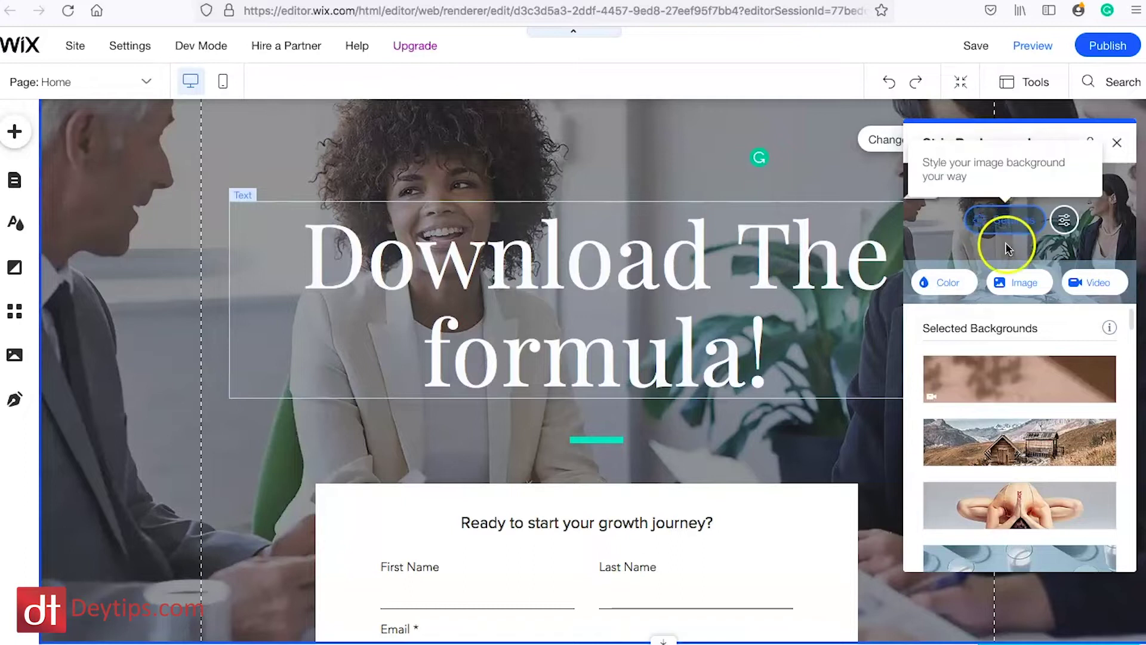
# Upload IMG_9111.JPG from the computer and apply it as the strip's background image
pyautogui.click(1031, 288)
pyautogui.click(607, 402)
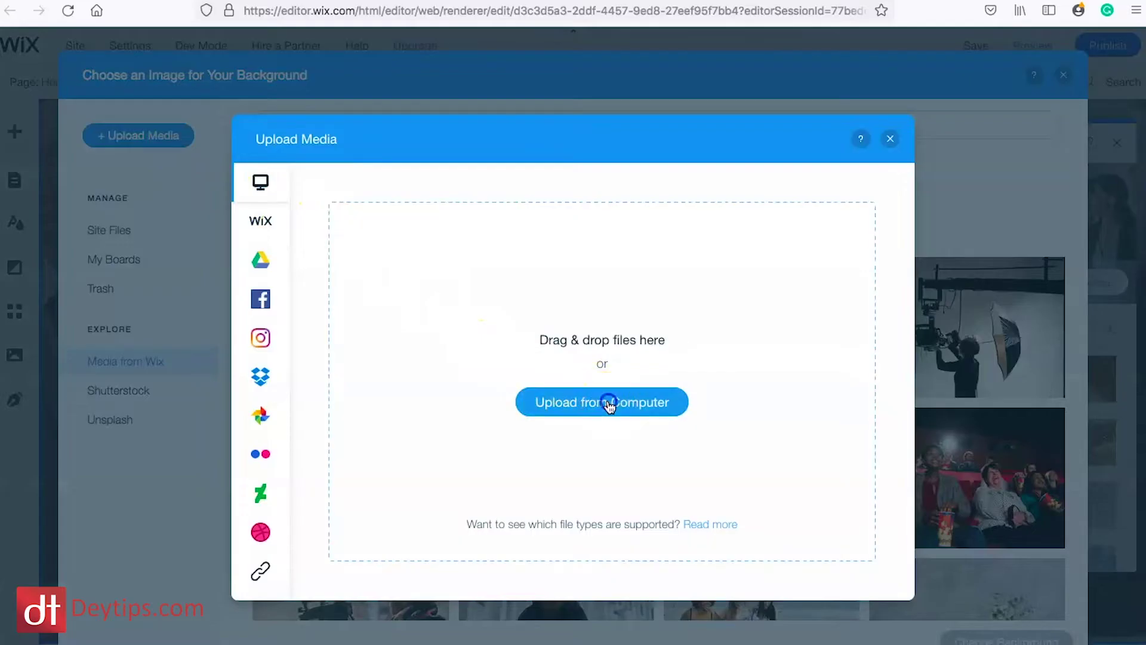
pyautogui.click(524, 182)
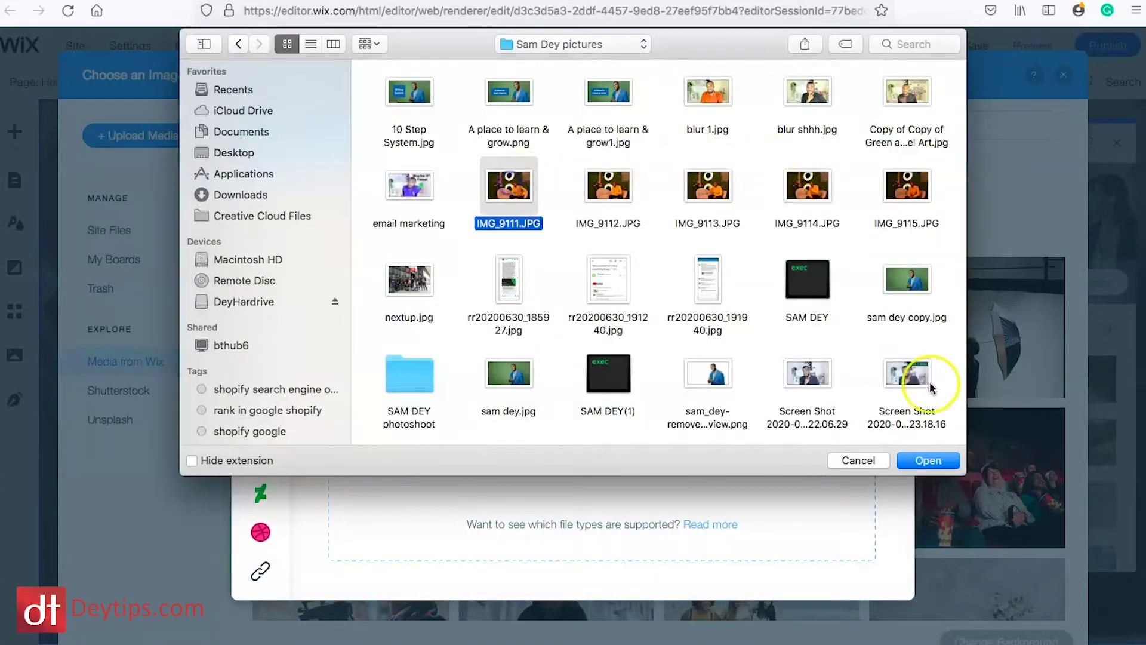
pyautogui.click(944, 461)
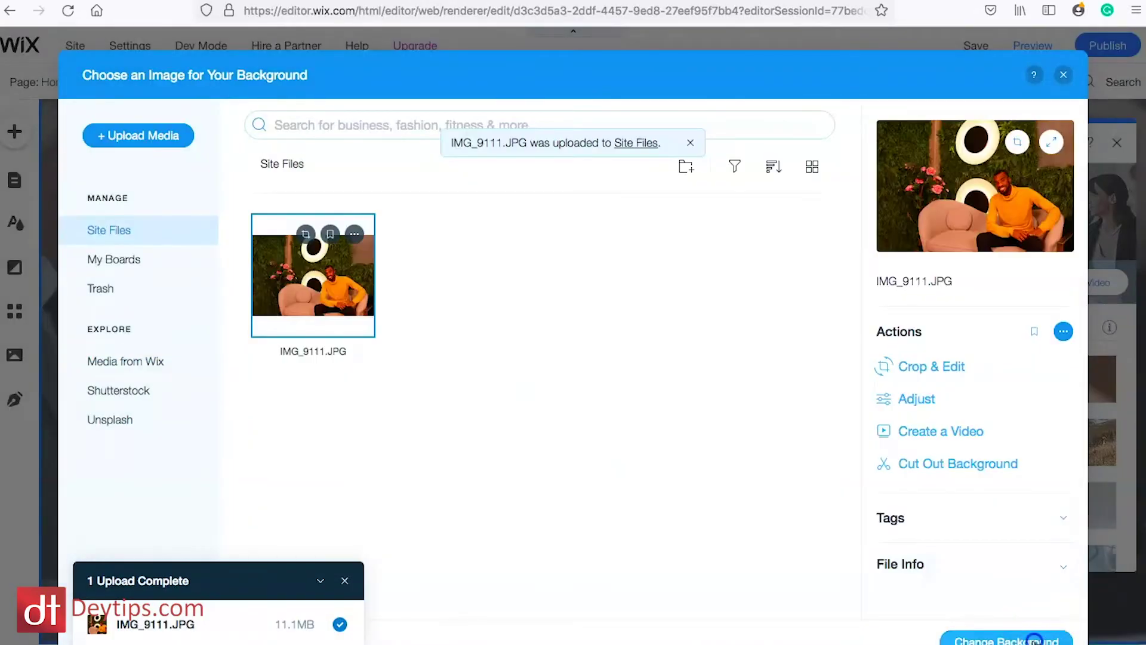
pyautogui.click(1034, 639)
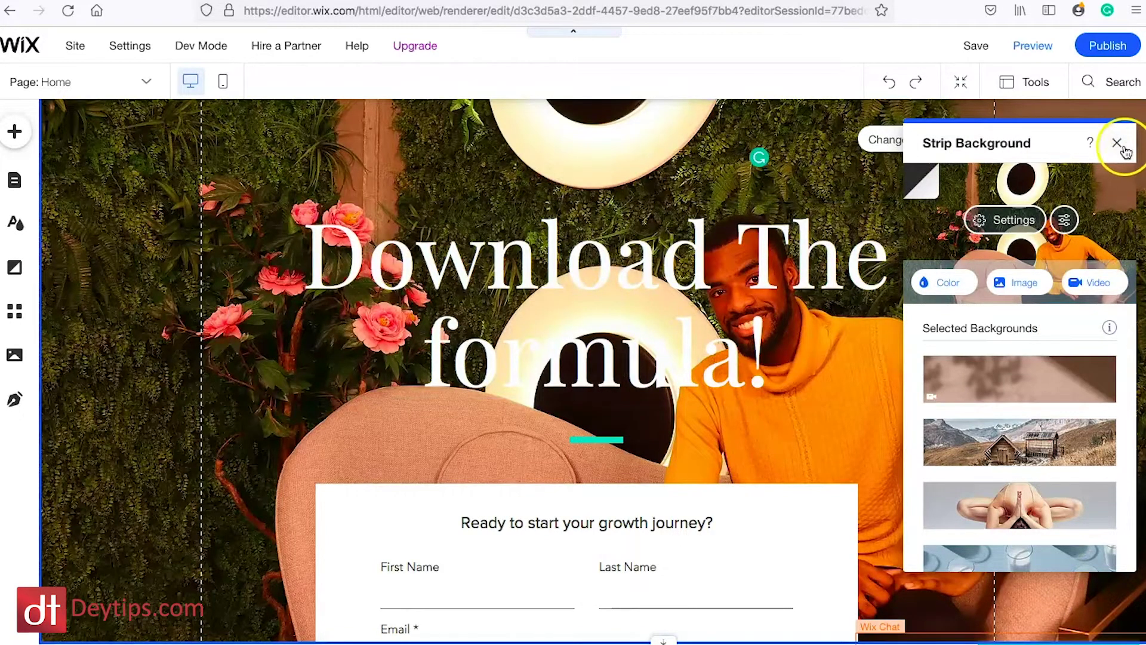
# Apply text effect preset B (bold drop shadow) to the 'Download The formula!' heading
pyautogui.click(1113, 145)
pyautogui.scroll(2, 679, 272)
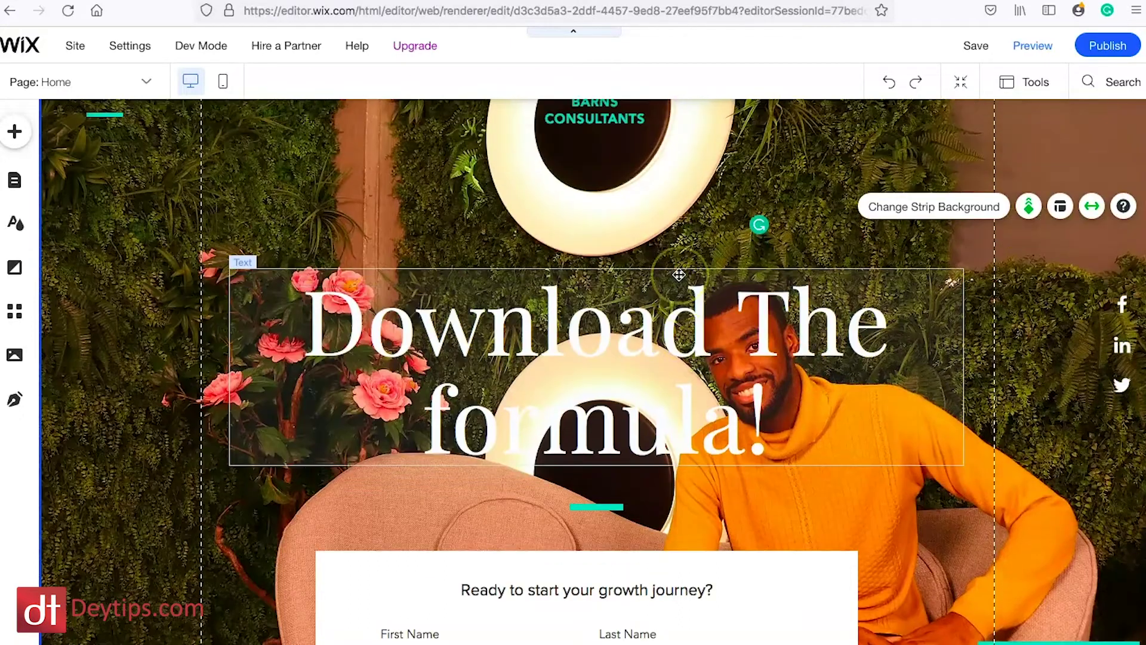
pyautogui.scroll(-1, 660, 362)
pyautogui.scroll(-1, 660, 358)
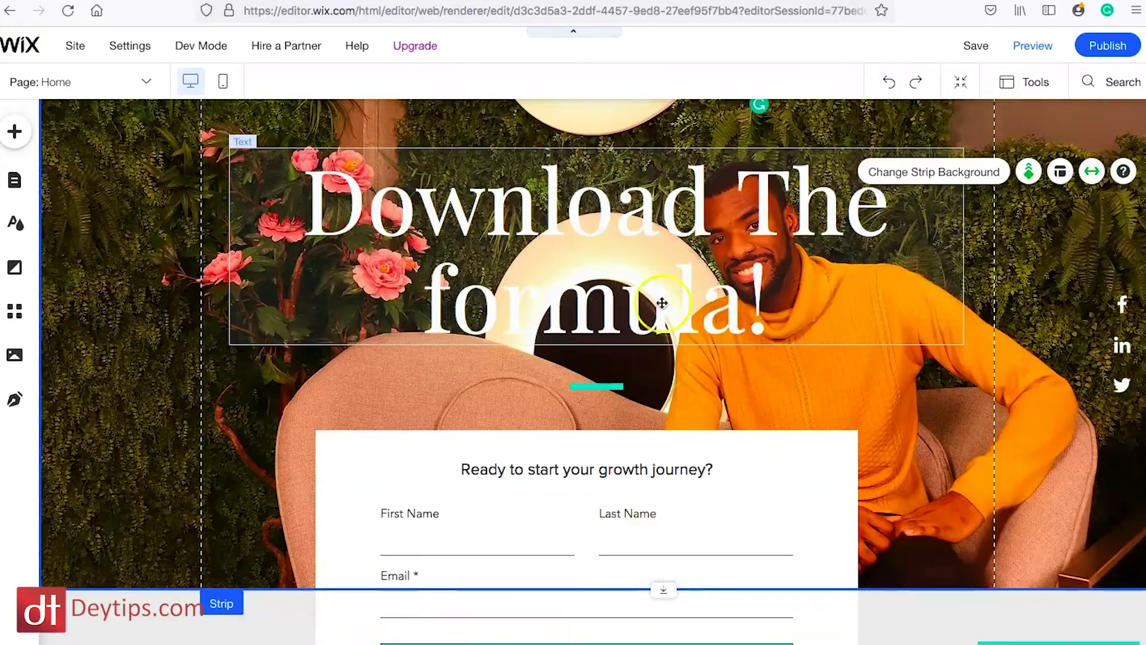
pyautogui.click(654, 257)
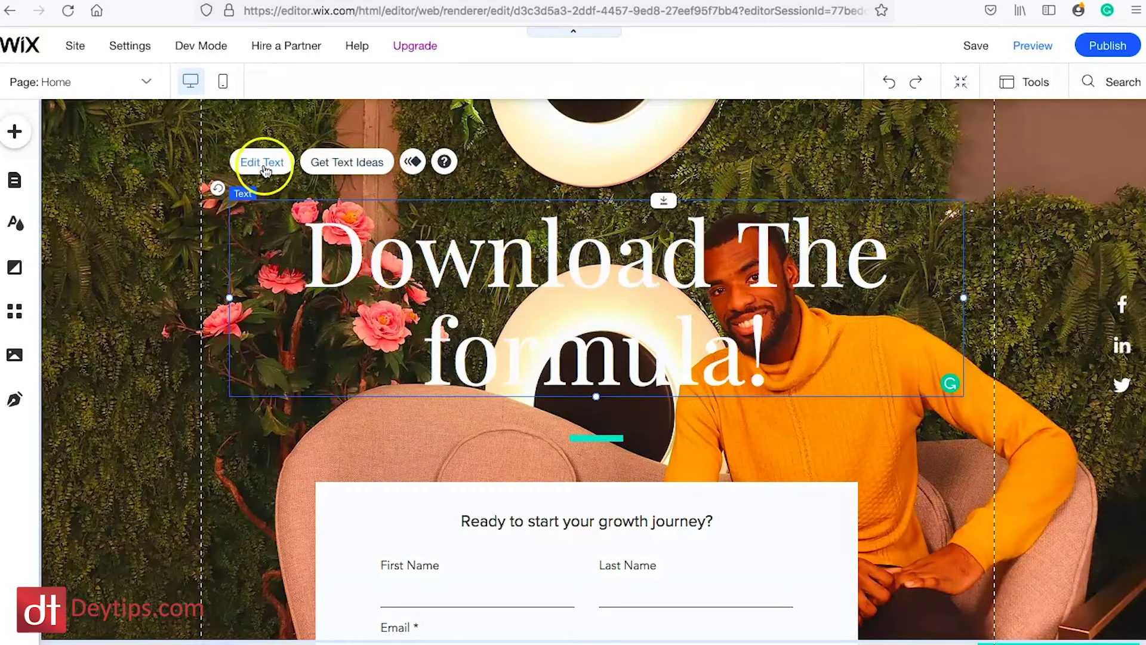
pyautogui.click(283, 171)
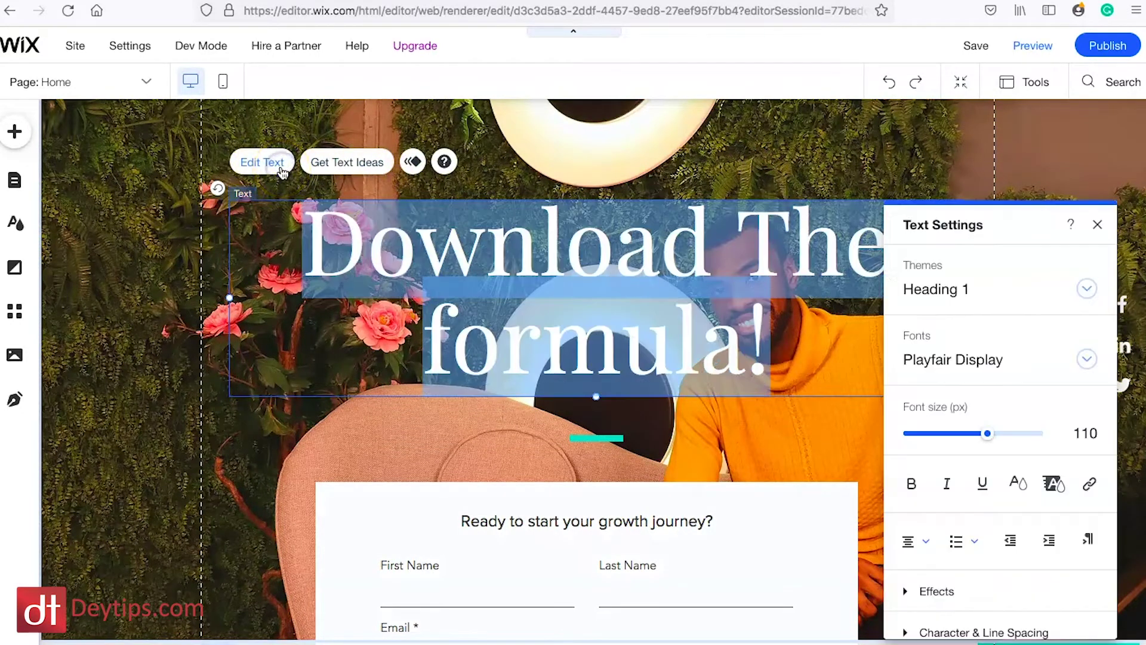
pyautogui.scroll(-1, 954, 499)
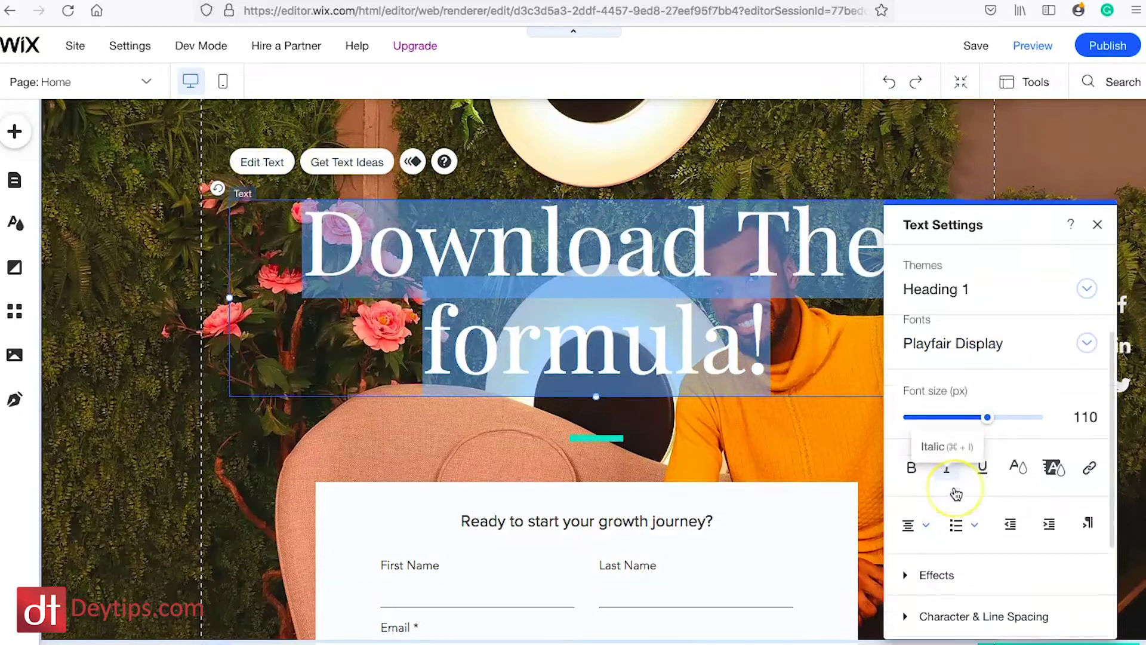
pyautogui.scroll(-2, 956, 493)
pyautogui.click(925, 488)
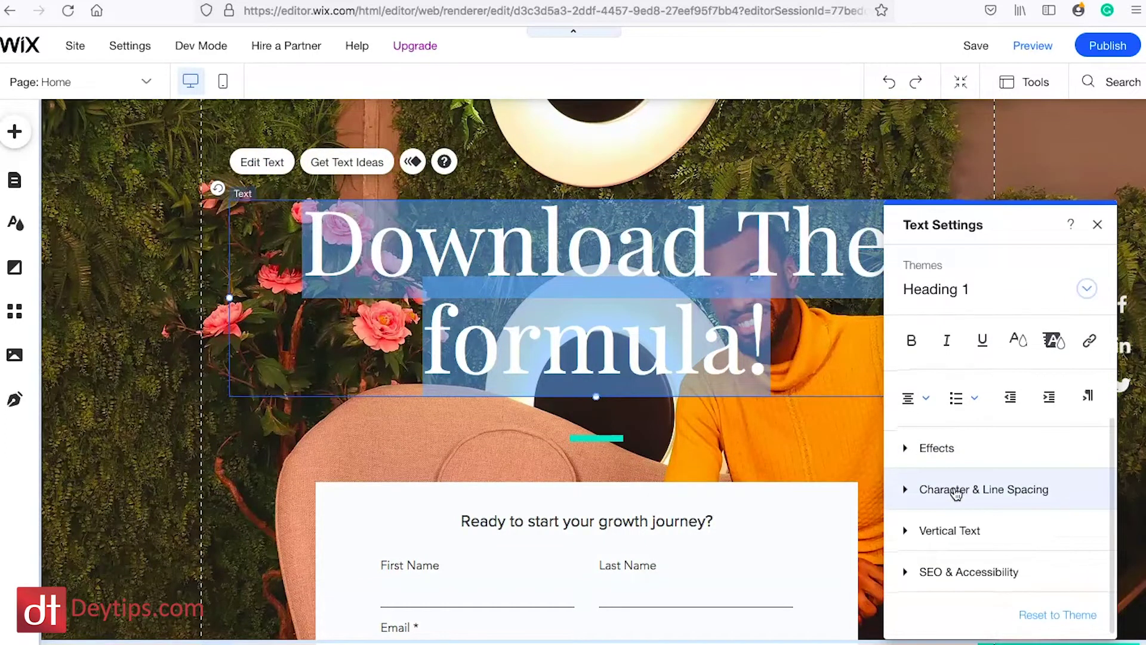
pyautogui.click(1098, 225)
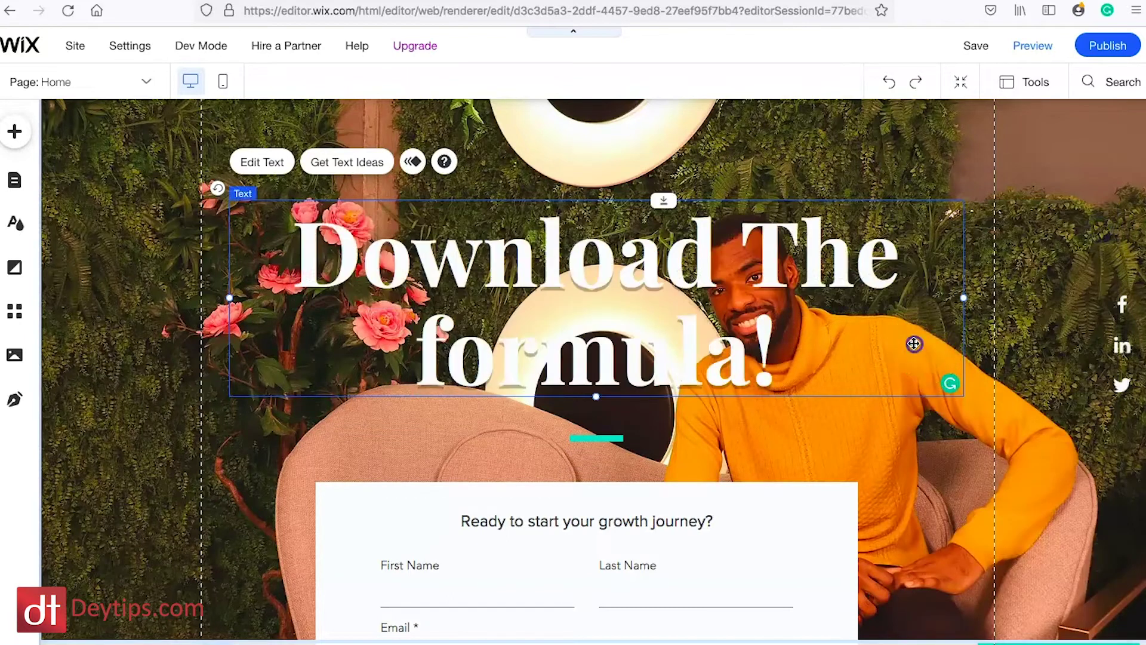
pyautogui.scroll(3, 1111, 227)
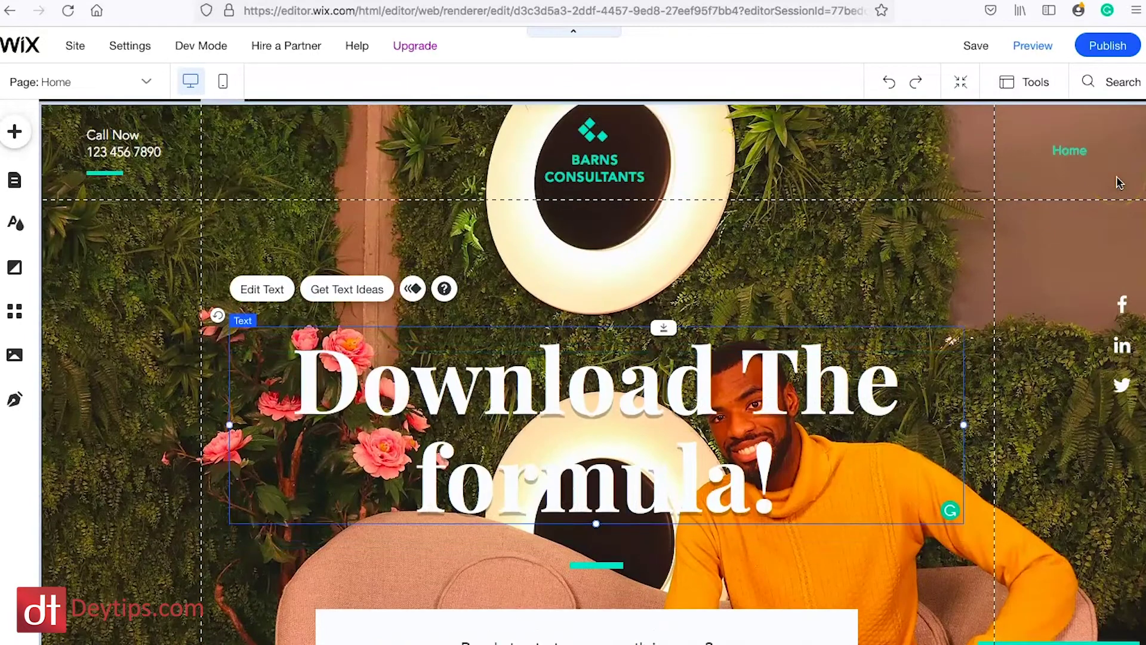
pyautogui.scroll(-5, 1119, 182)
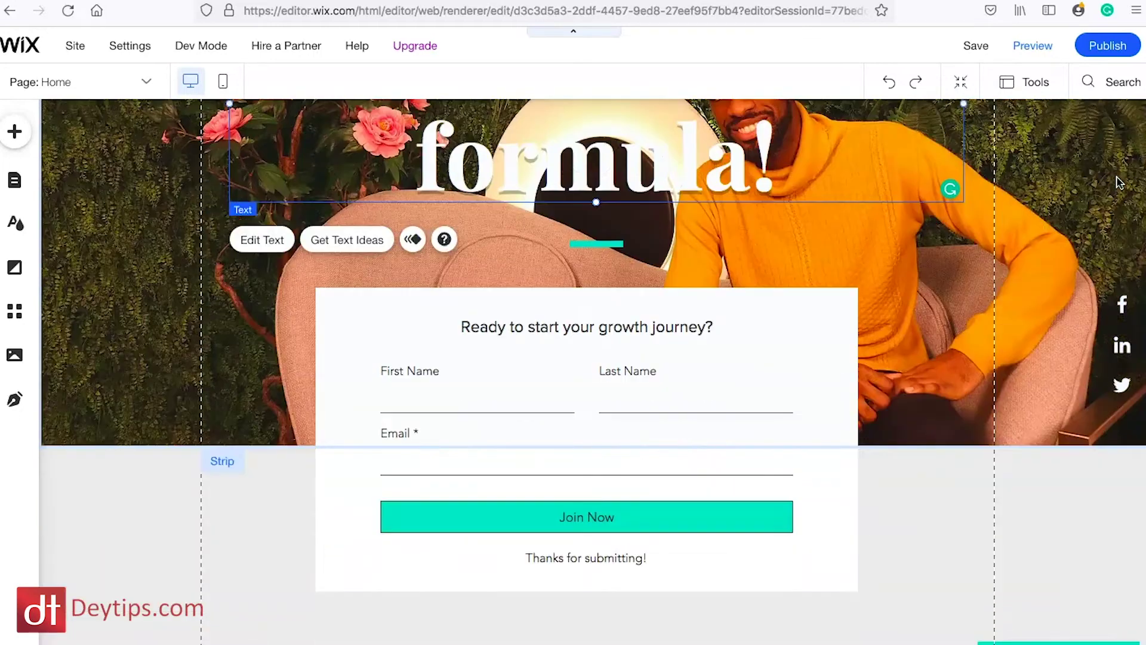
pyautogui.scroll(5, 1118, 182)
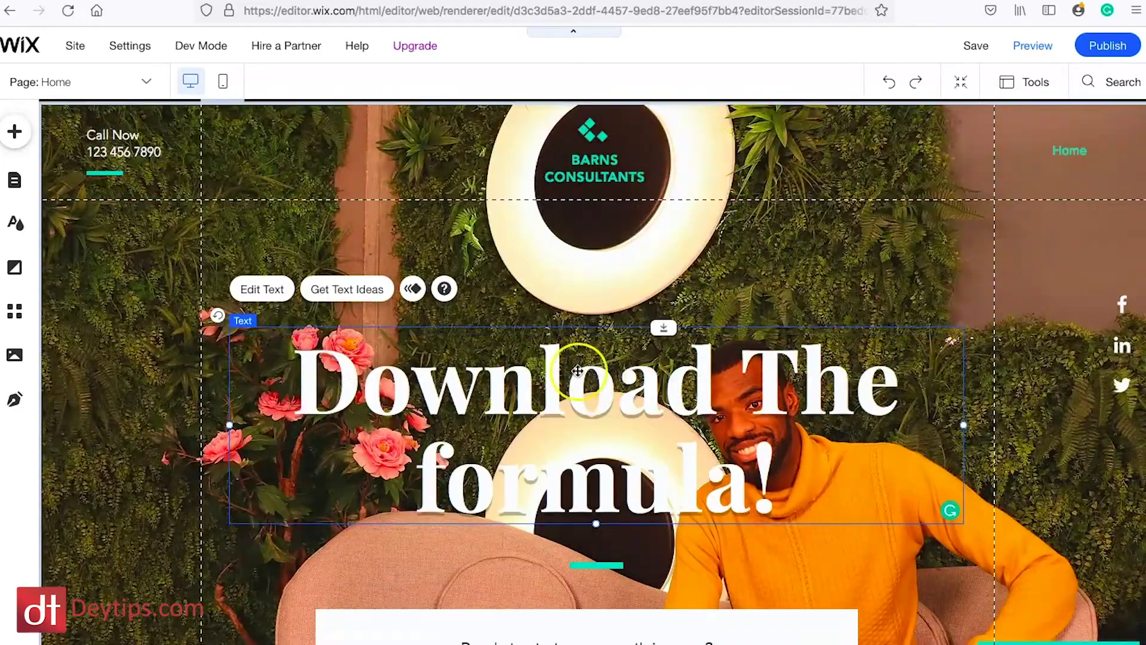
# Move the headline near the top and drag the BARNS CONSULTANTS text and diamond graphic aside
pyautogui.moveTo(389, 351); pyautogui.dragTo(408, 140)
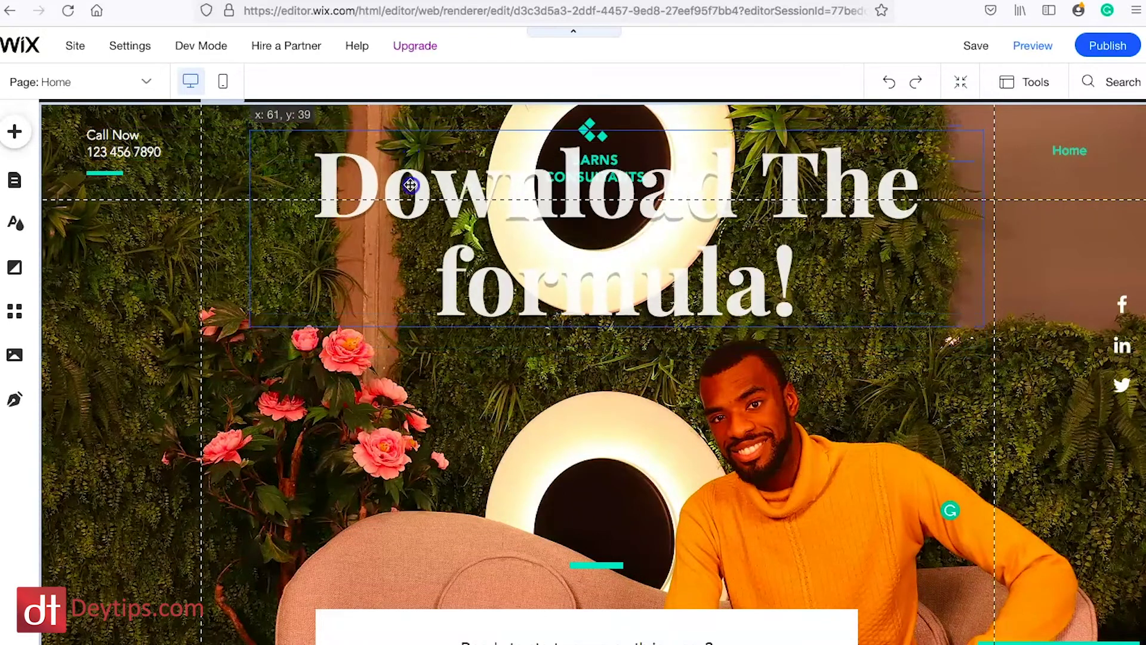
pyautogui.moveTo(408, 140); pyautogui.dragTo(597, 161)
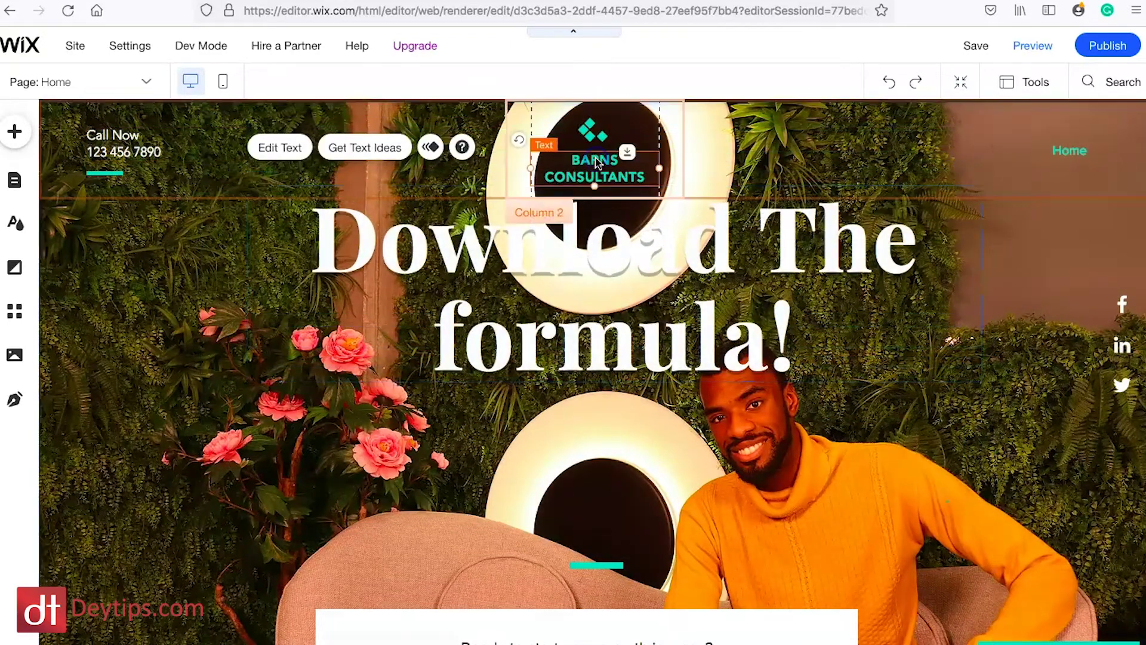
pyautogui.click(590, 157)
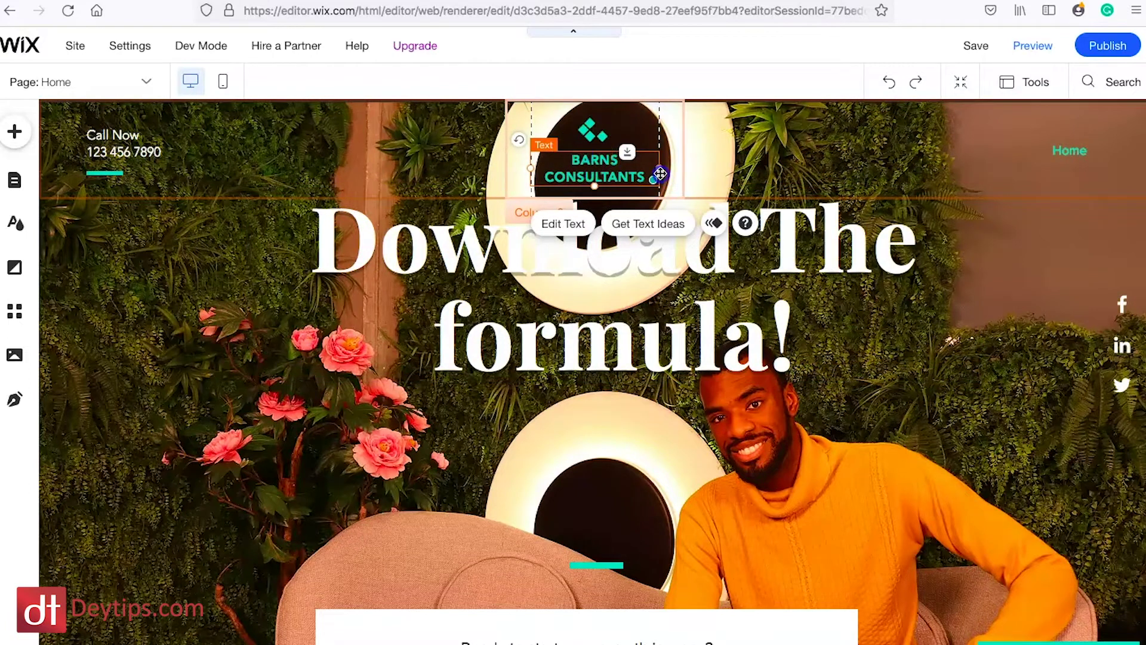
pyautogui.moveTo(660, 173); pyautogui.dragTo(845, 319)
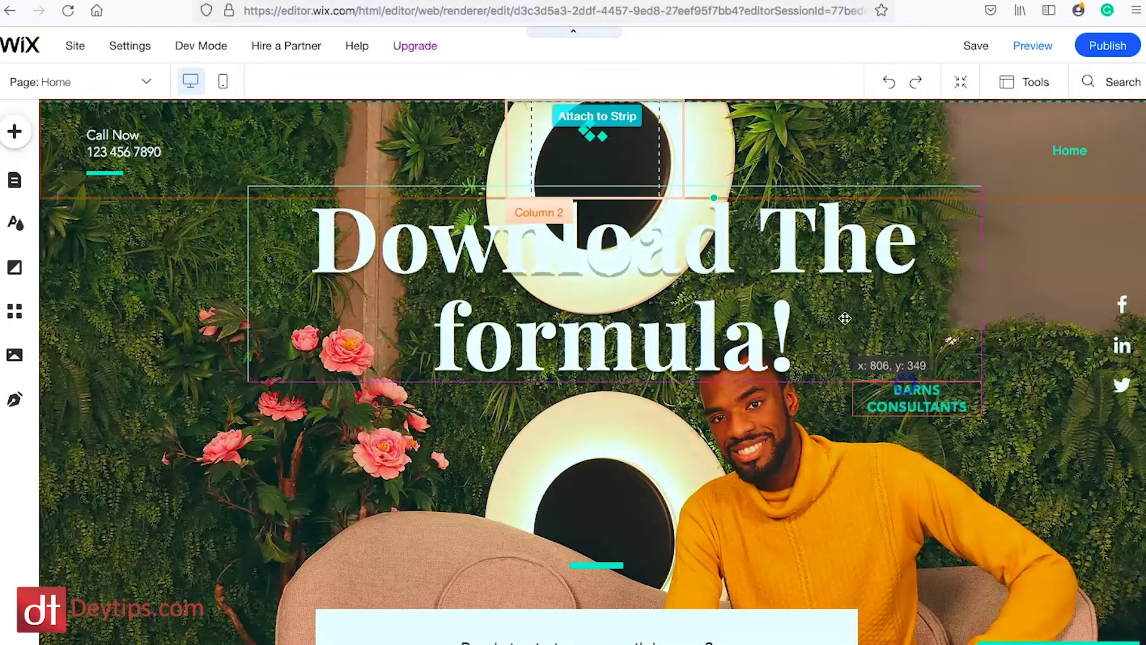
pyautogui.click(594, 132)
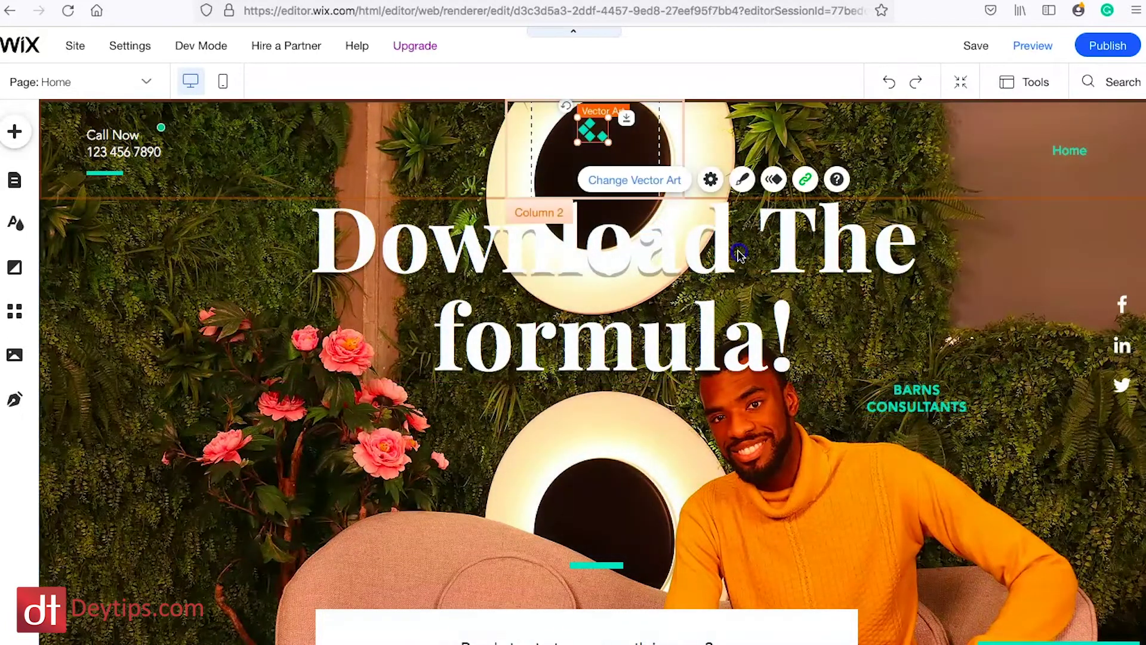
pyautogui.moveTo(593, 130); pyautogui.dragTo(916, 440)
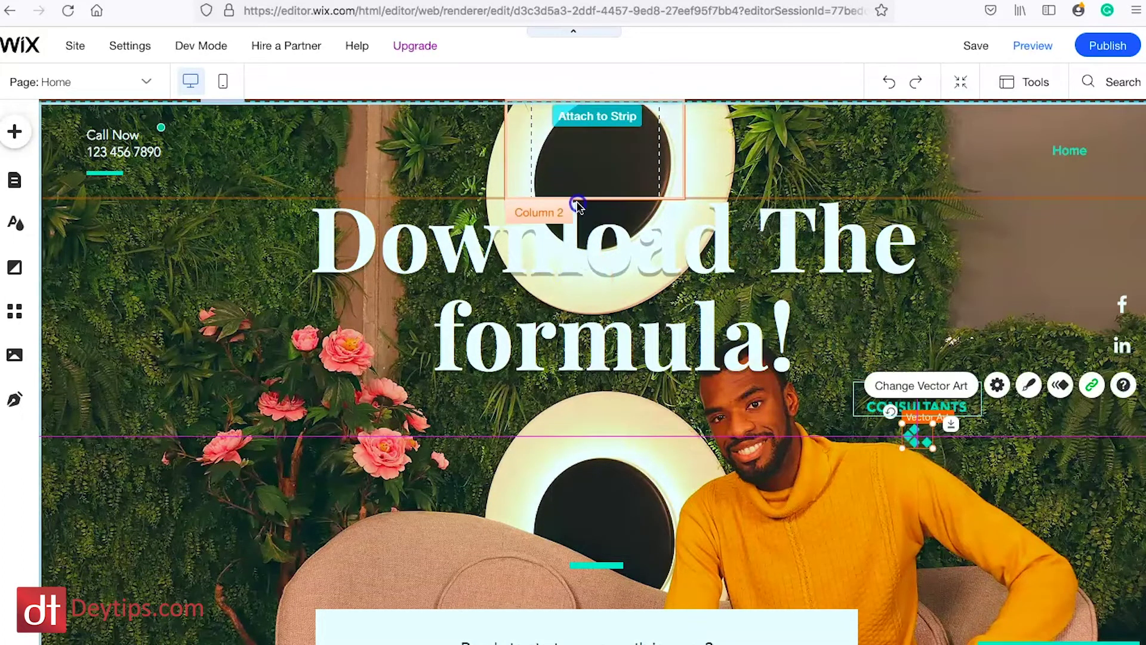
pyautogui.moveTo(591, 299); pyautogui.dragTo(606, 227)
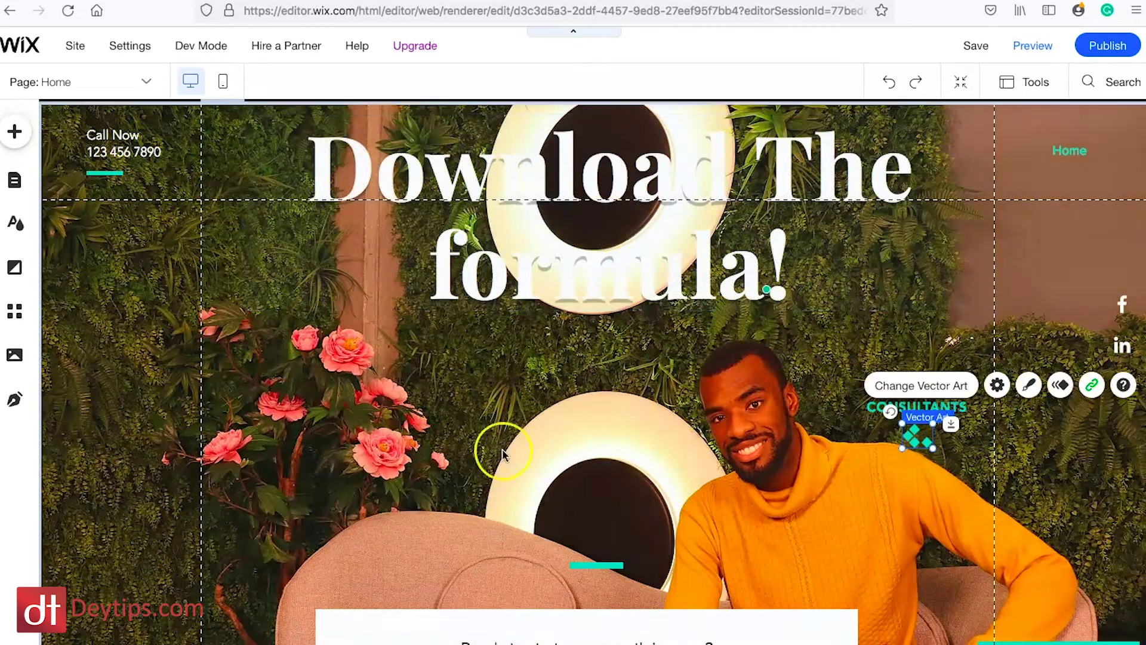
pyautogui.click(434, 375)
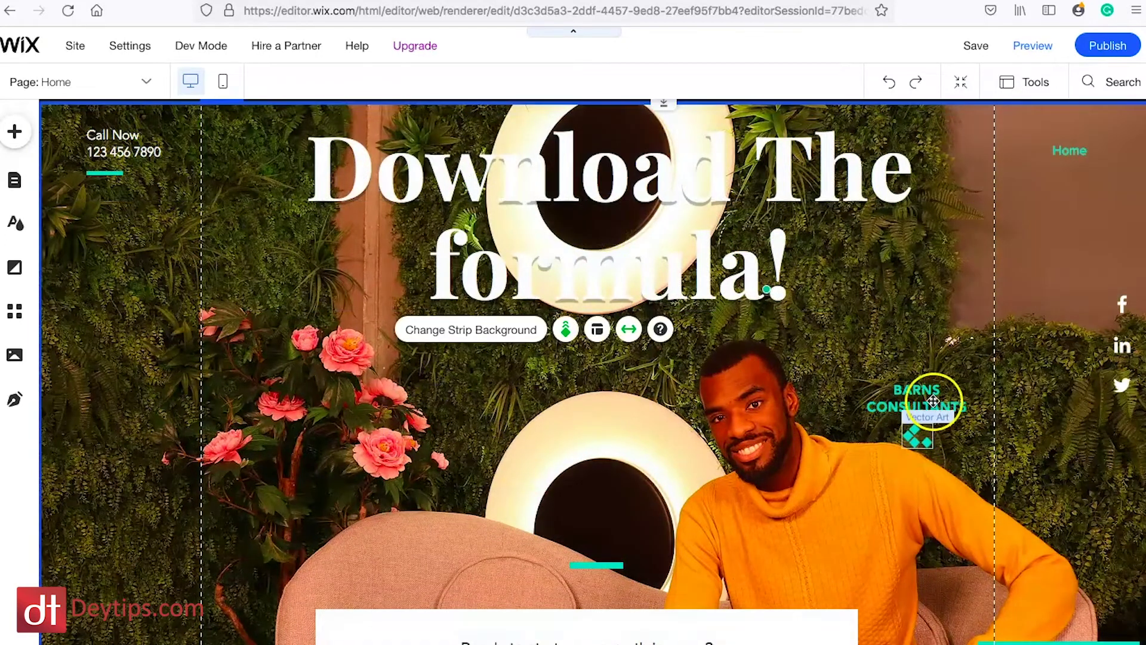
# Delete the BARNS CONSULTANTS logo text and the green diamond graphic
pyautogui.rightClick(931, 400)
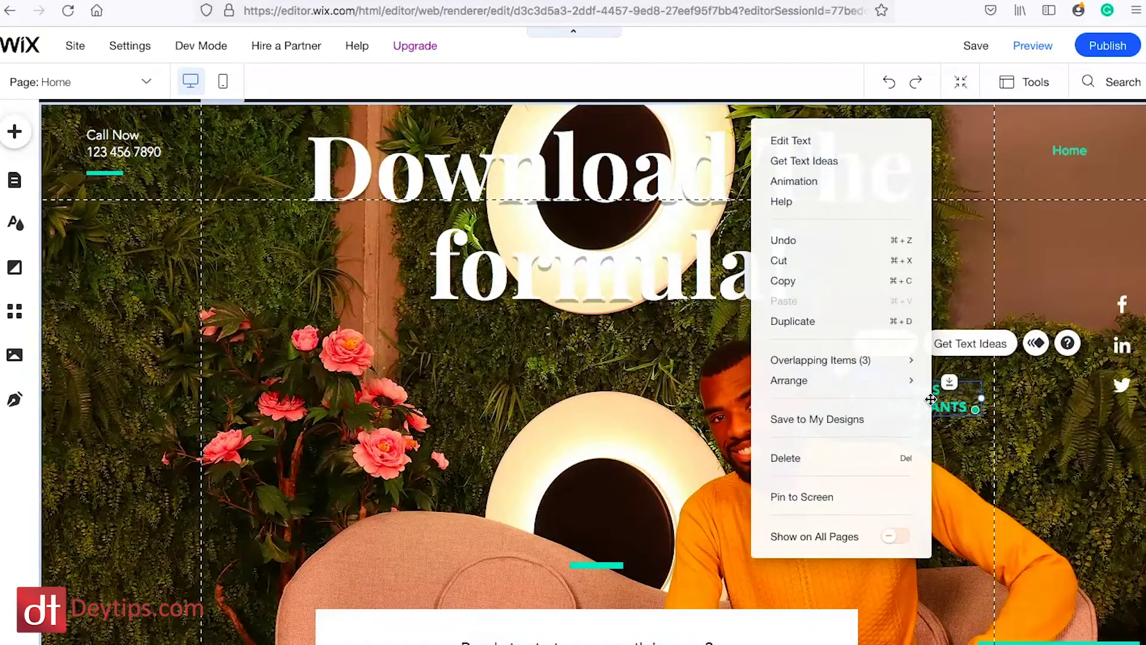
pyautogui.click(815, 466)
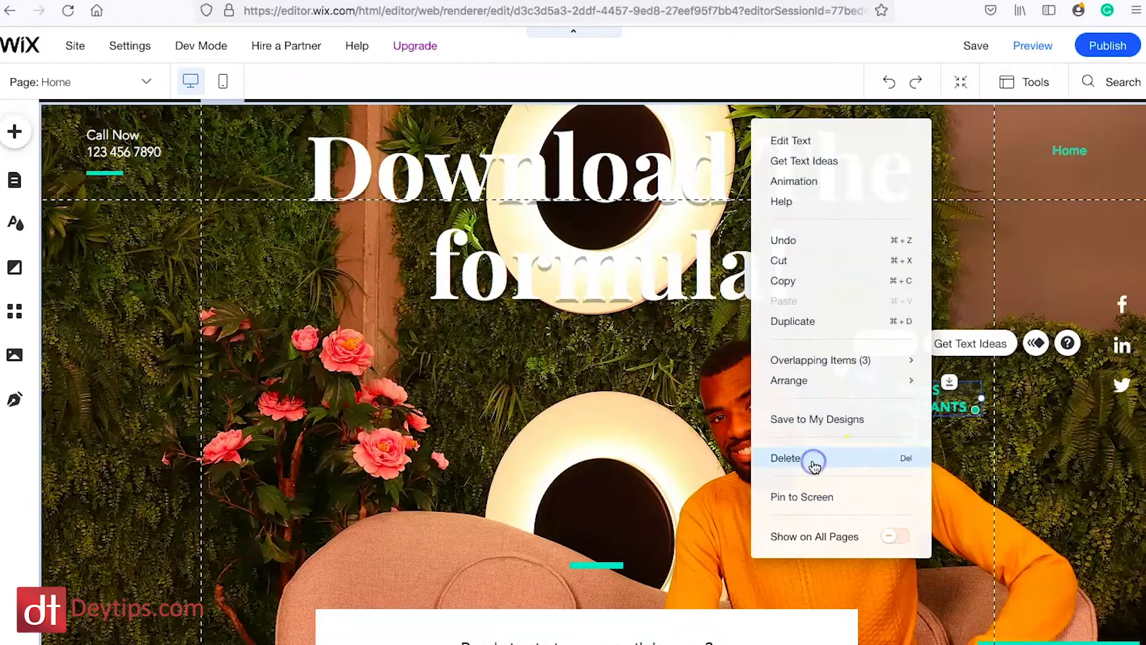
pyautogui.rightClick(916, 440)
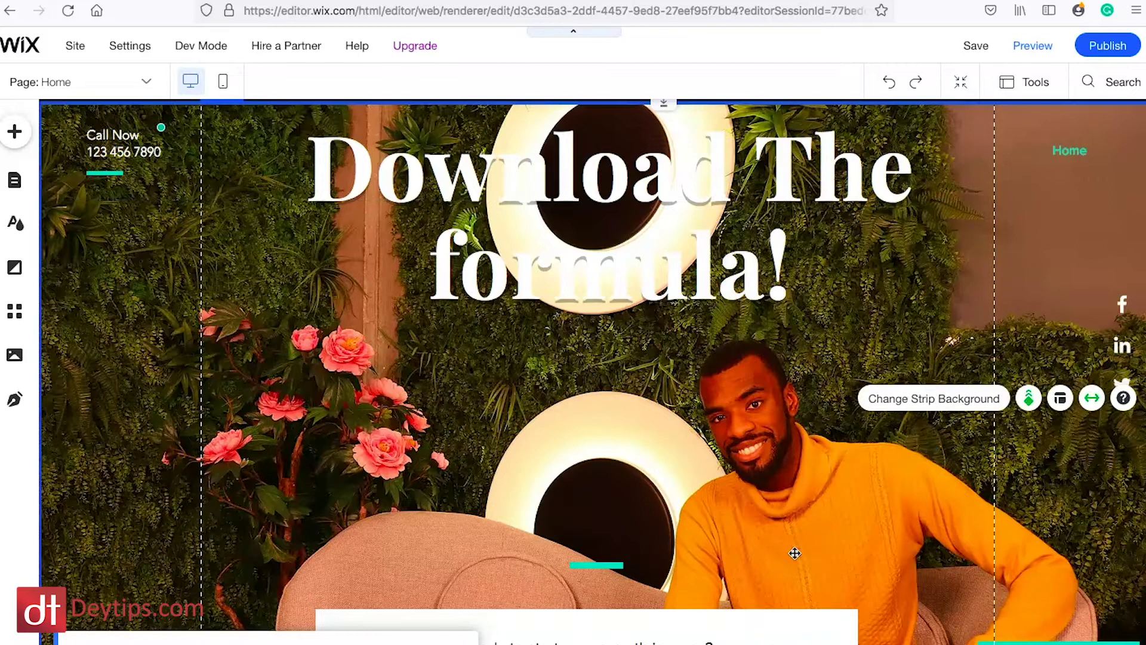
pyautogui.click(648, 584)
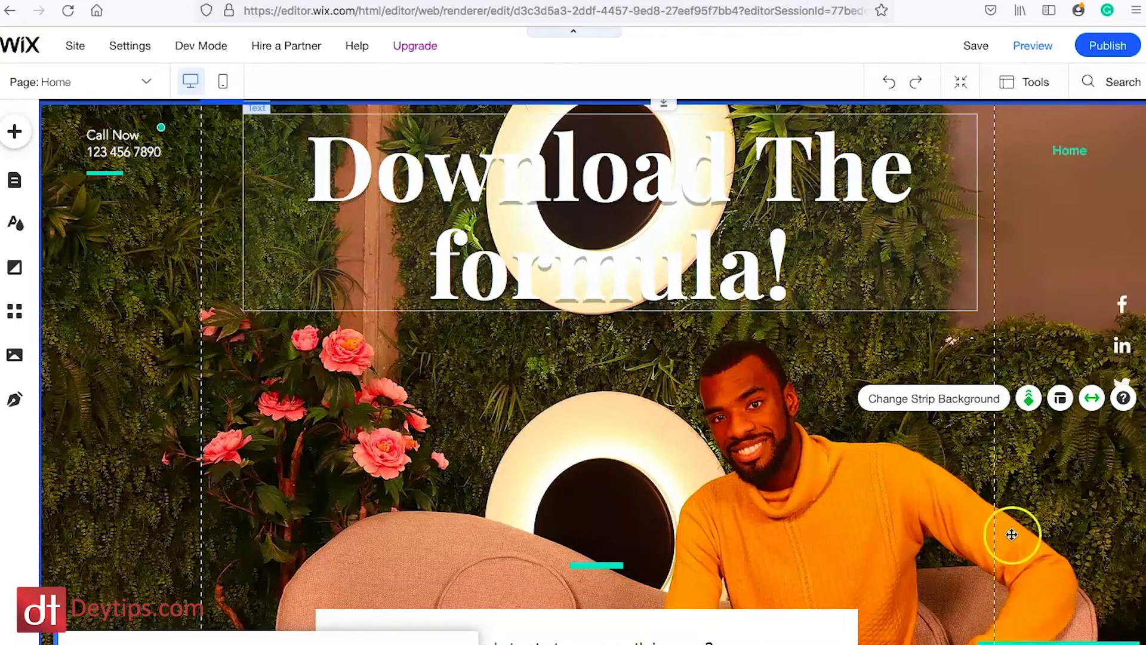
pyautogui.scroll(-1, 1028, 529)
pyautogui.scroll(-1, 1028, 529)
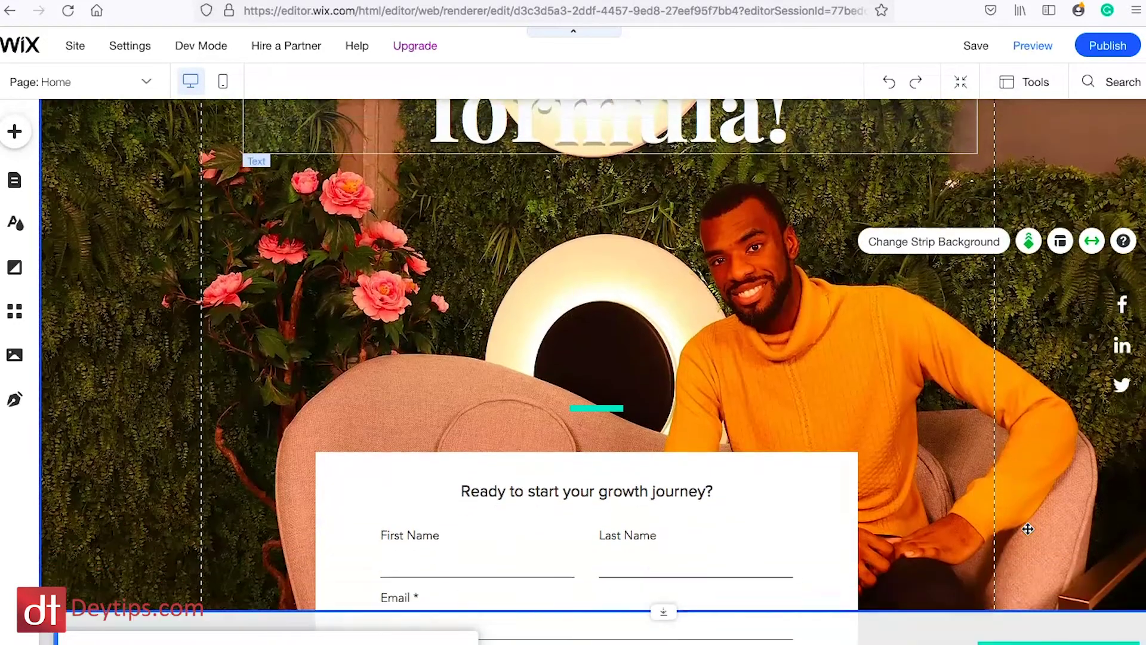
pyautogui.scroll(-1, 1028, 529)
pyautogui.scroll(3, 1028, 529)
# Upload the 80height.png Deytips logo and place it at the header's top-left
pyautogui.click(1028, 529)
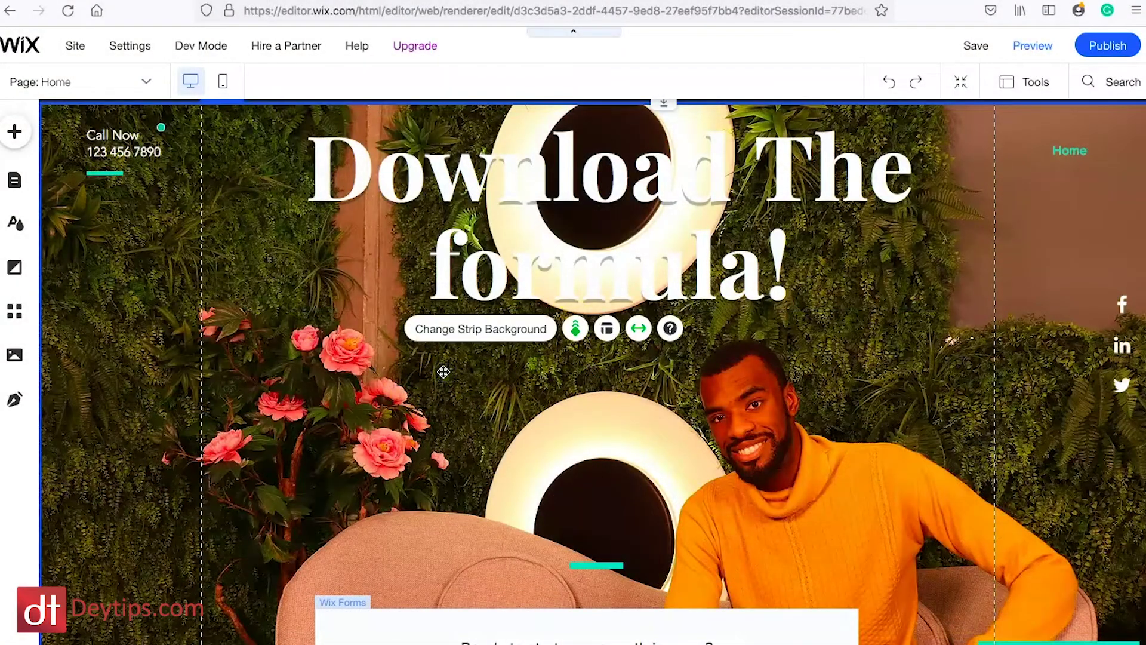
pyautogui.click(24, 136)
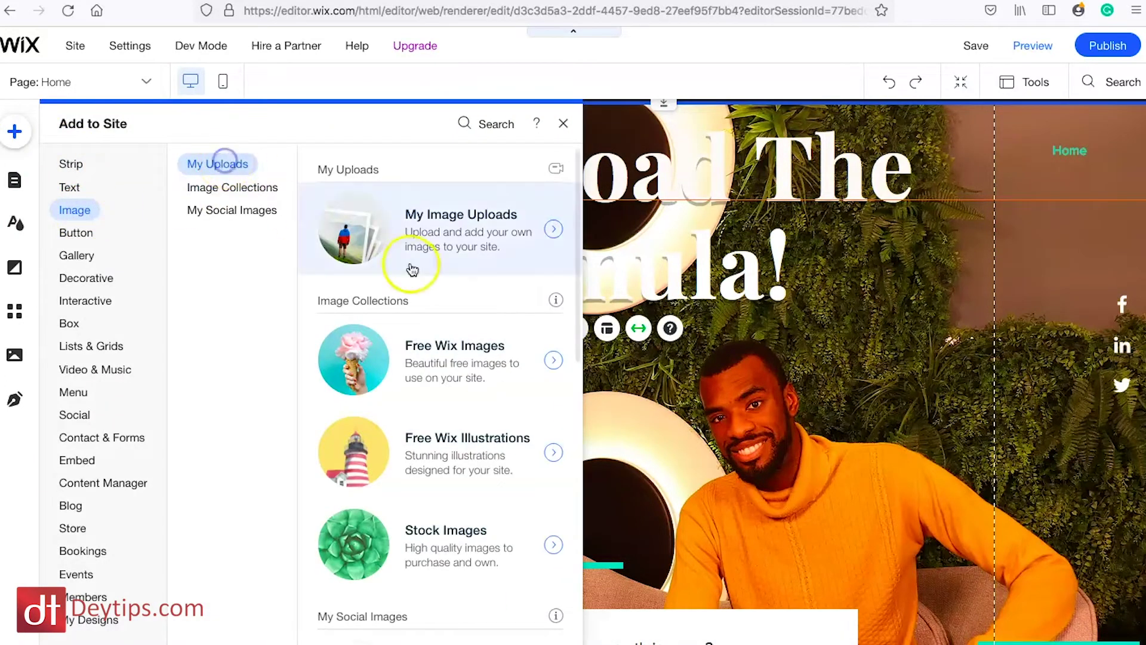
pyautogui.click(432, 240)
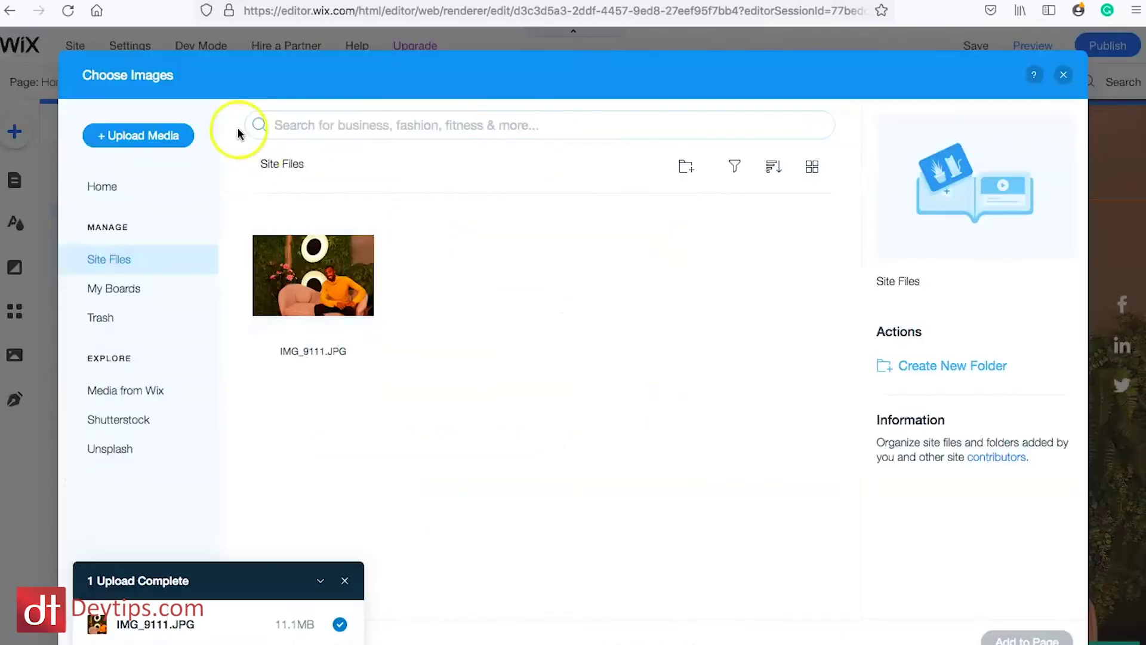
pyautogui.click(172, 137)
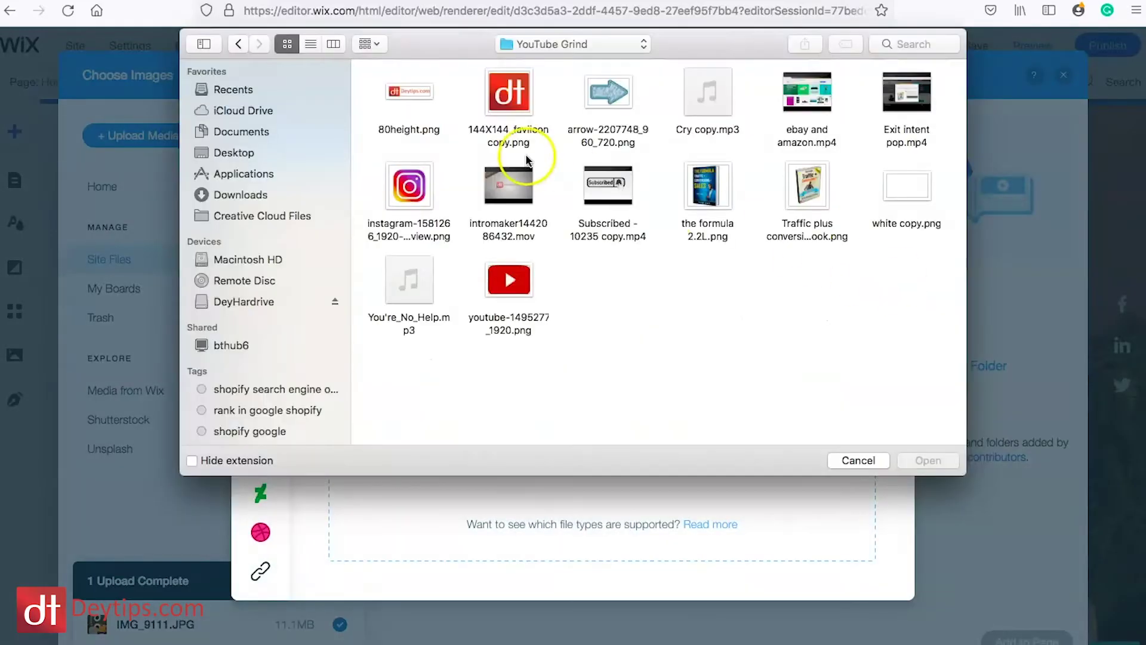
pyautogui.click(426, 98)
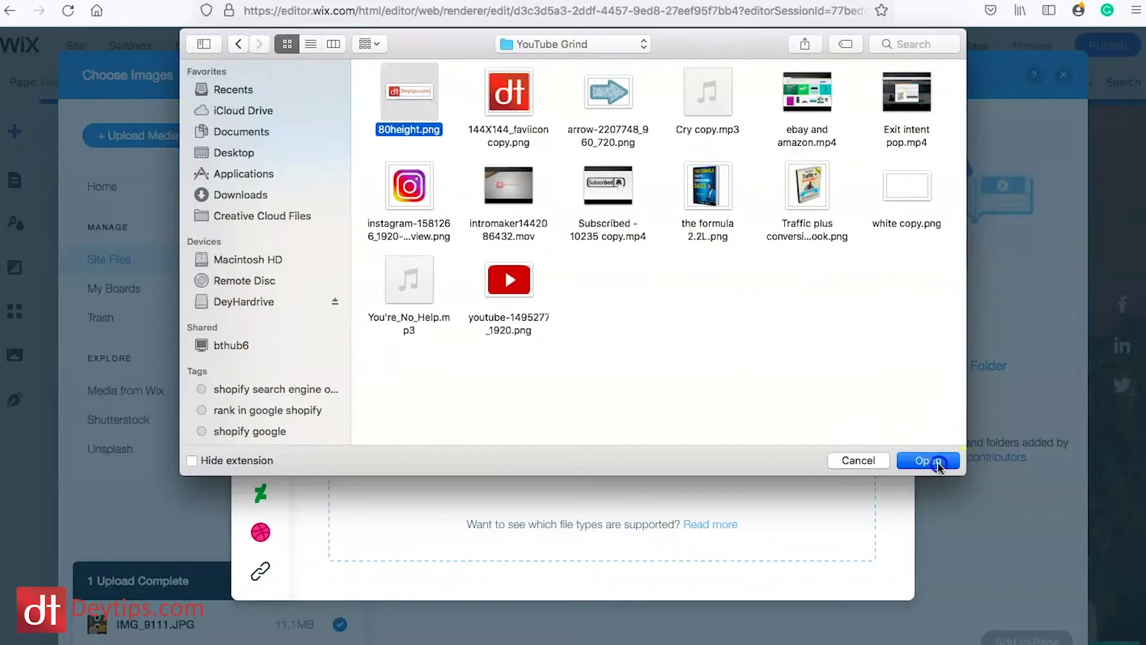
pyautogui.click(937, 462)
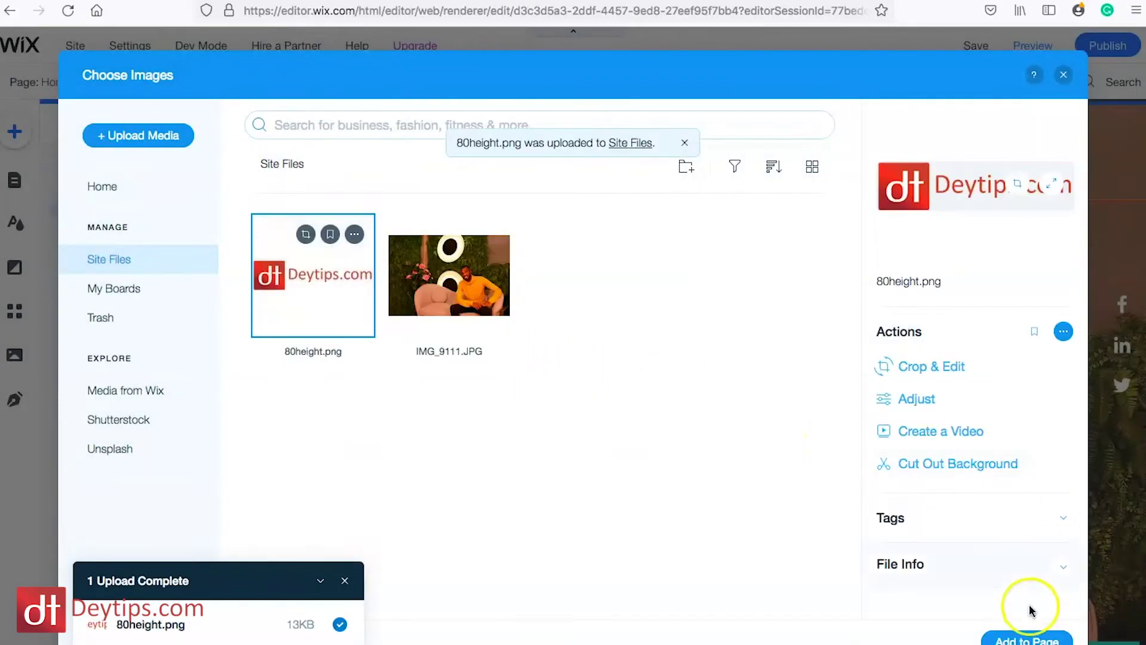
pyautogui.click(1026, 639)
pyautogui.moveTo(615, 370); pyautogui.dragTo(215, 219)
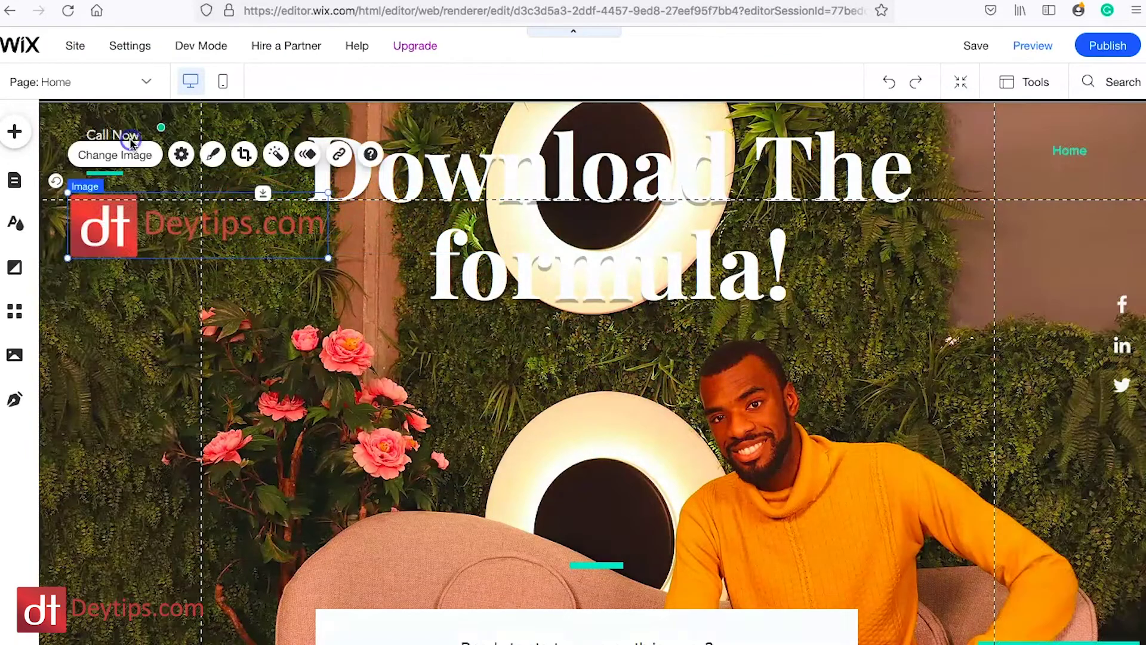
# Delete the Call Now phone number text from the header
pyautogui.click(125, 141)
pyautogui.rightClick(125, 141)
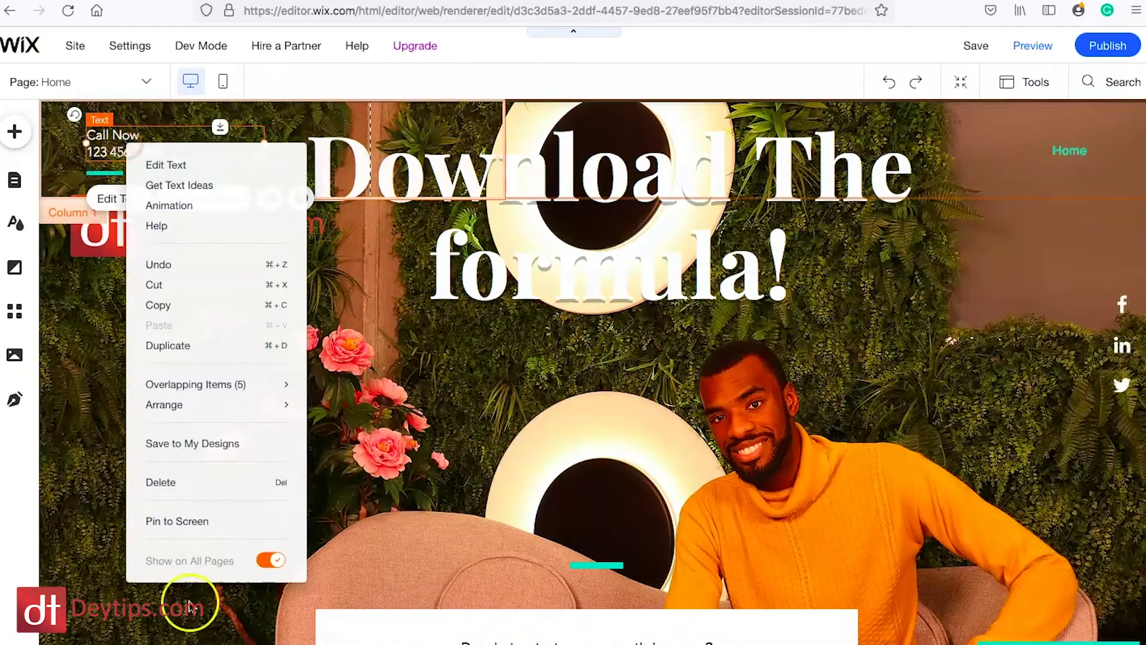
pyautogui.click(191, 484)
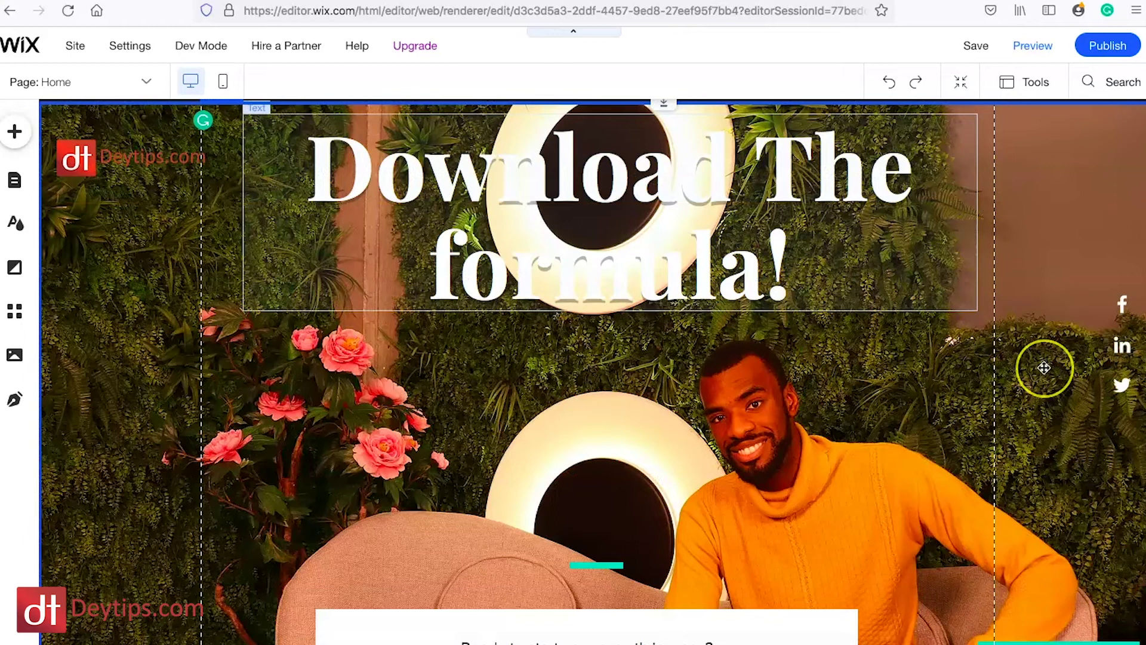
pyautogui.scroll(-5, 1044, 368)
pyautogui.scroll(-3, 1013, 358)
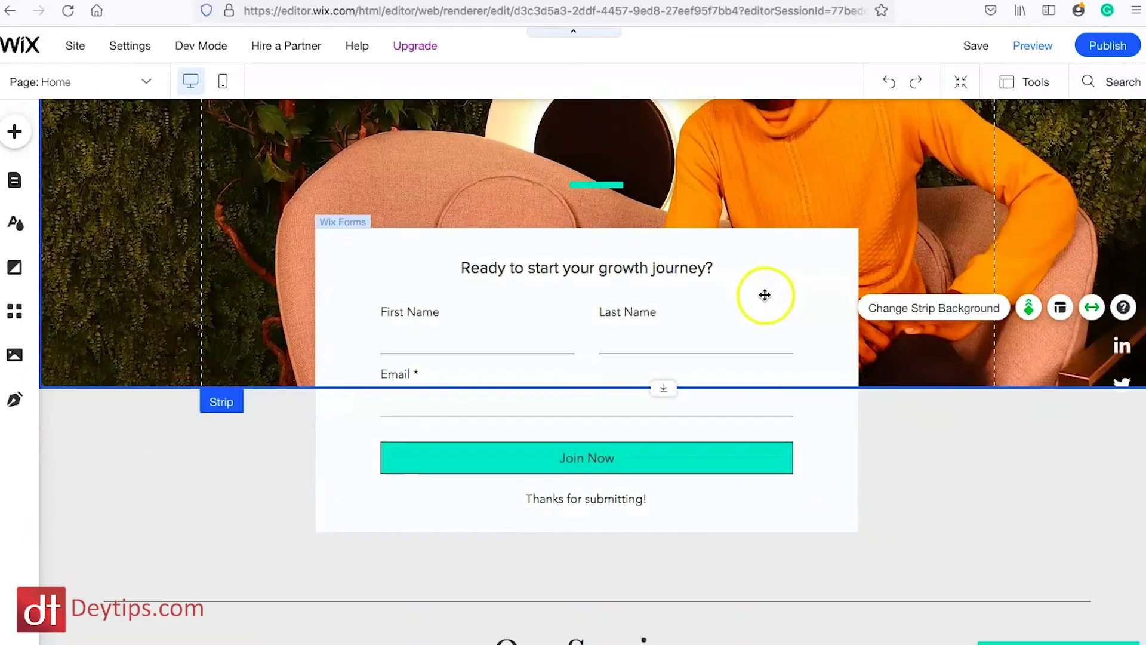
# Show the sign-up form's Form Settings, browsing its Automations and Email Marketing tabs
pyautogui.click(760, 304)
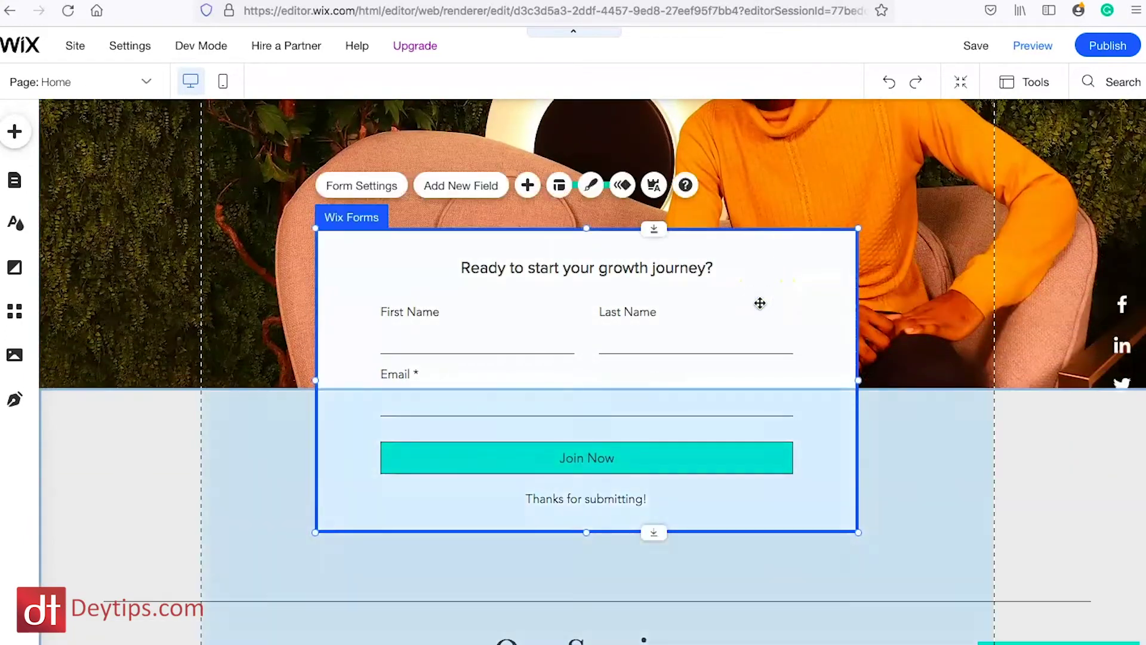
pyautogui.click(384, 184)
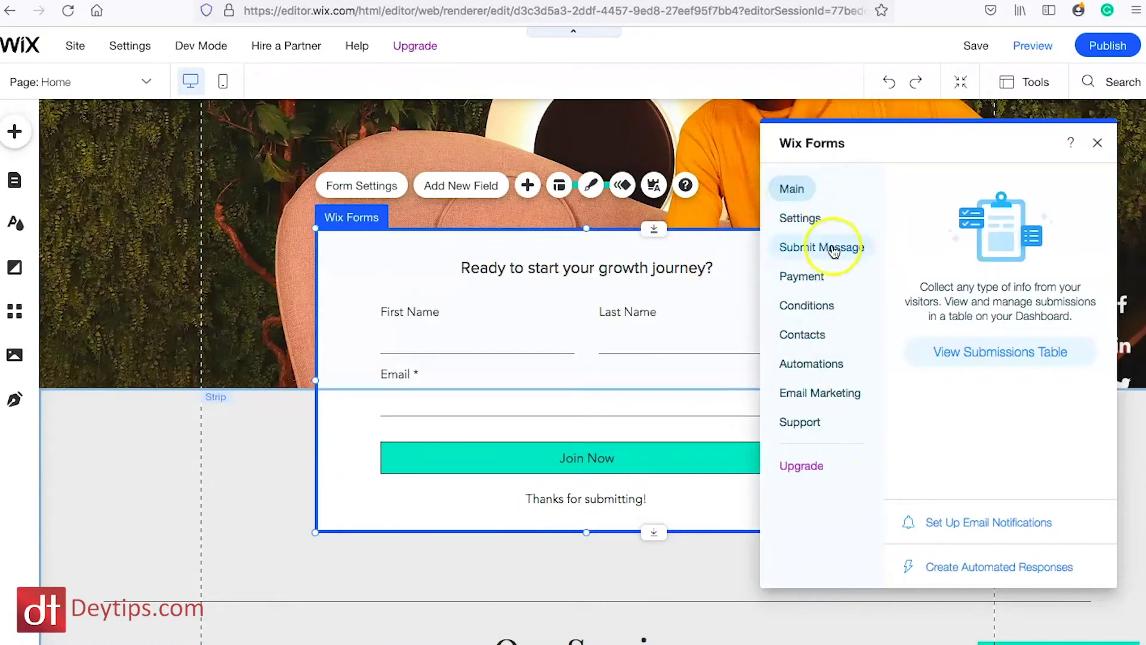
pyautogui.click(838, 372)
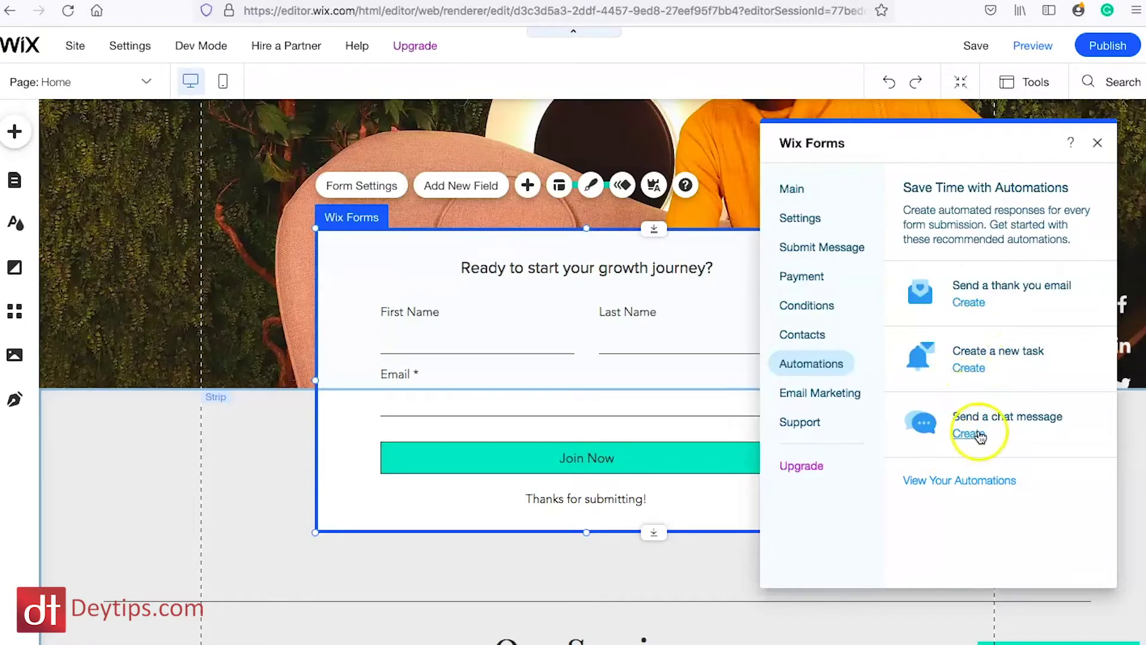
pyautogui.click(835, 392)
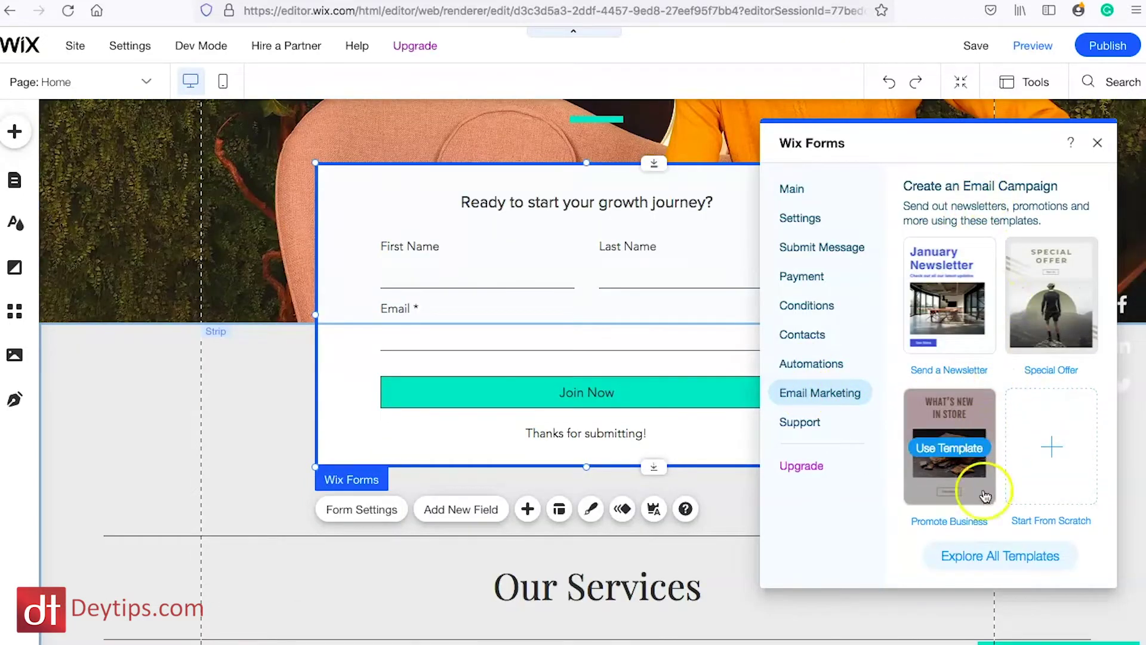
# Set the Join Now button's after-submit action to link to an external URL
pyautogui.click(1097, 143)
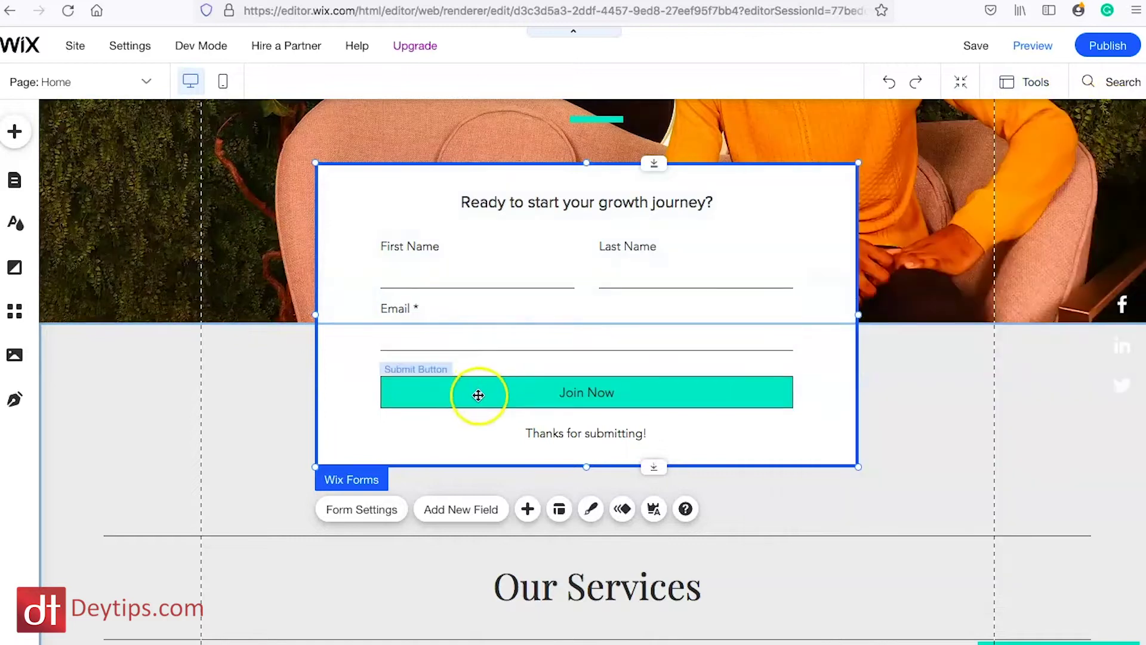
pyautogui.click(538, 392)
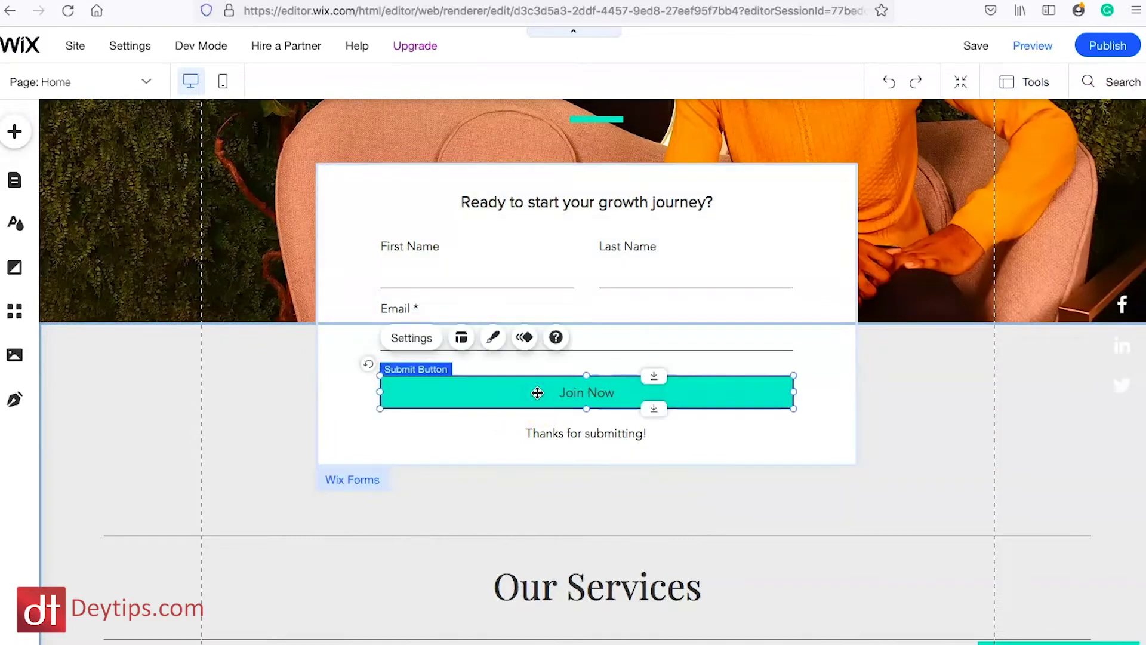
pyautogui.click(411, 338)
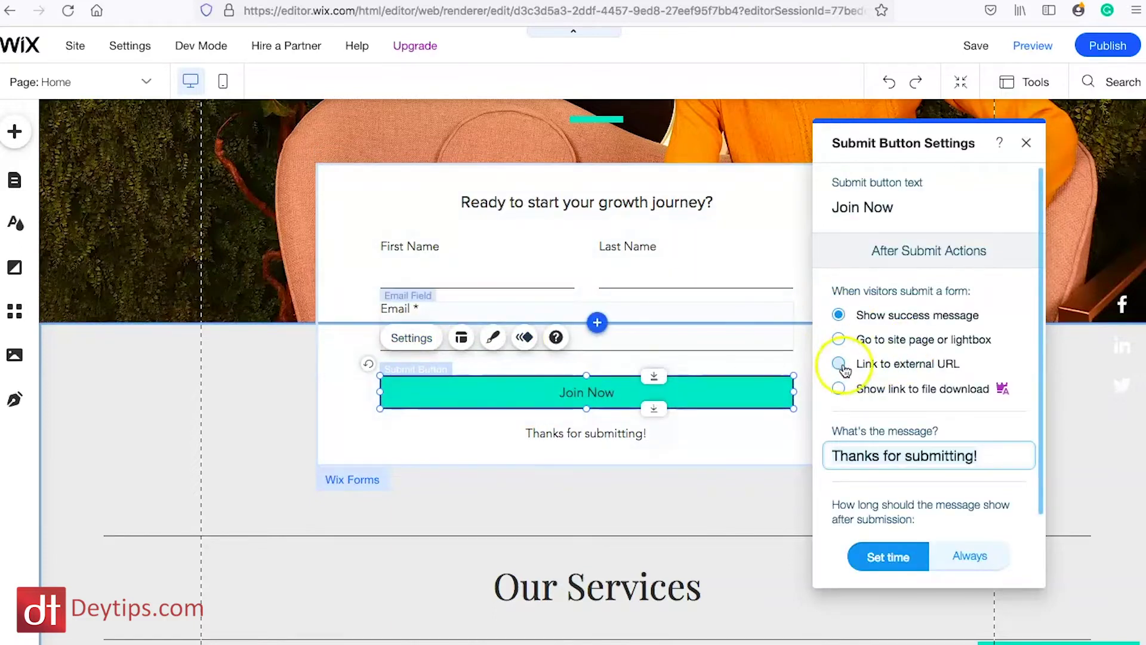
pyautogui.click(838, 363)
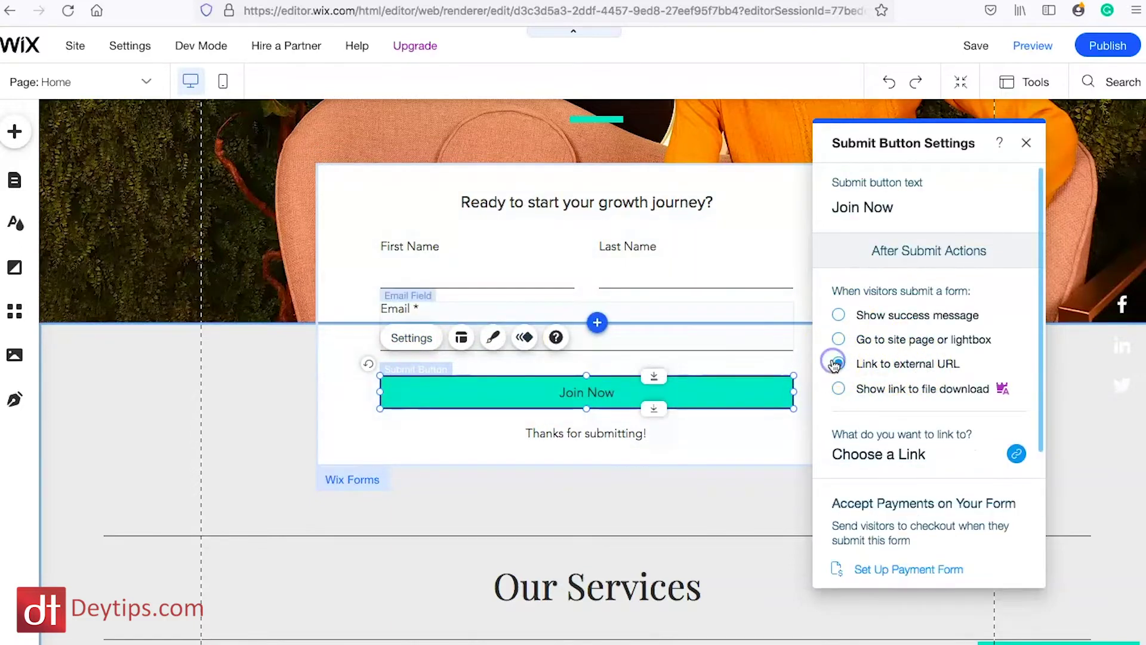
pyautogui.click(920, 454)
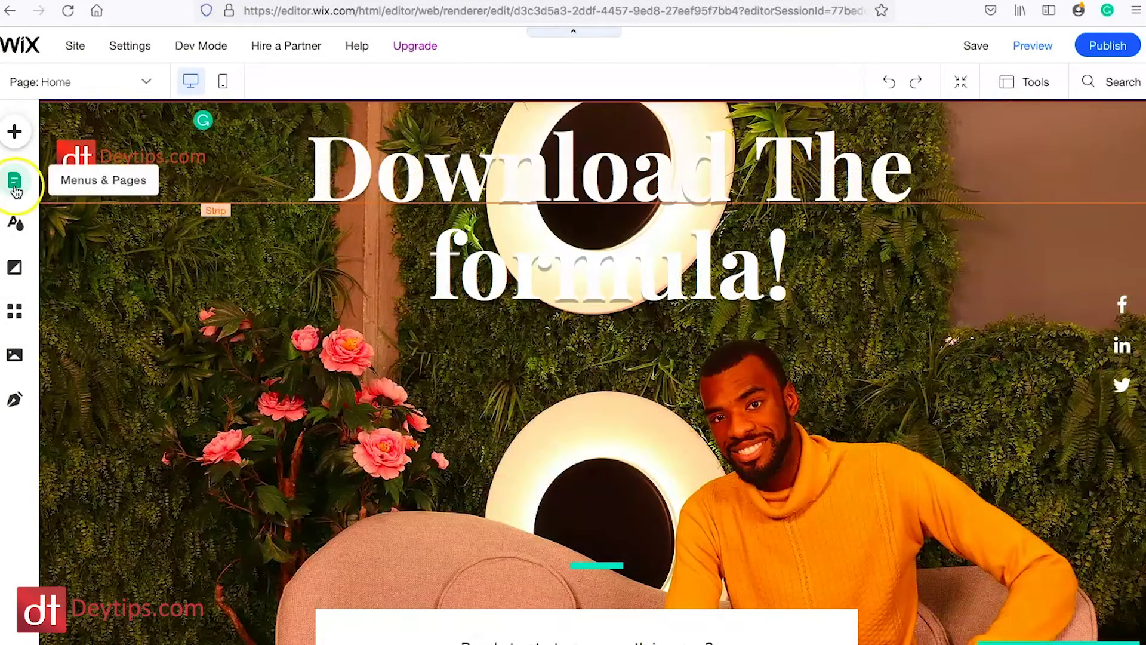
# Add a new page to the site using the Services page template
pyautogui.click(15, 186)
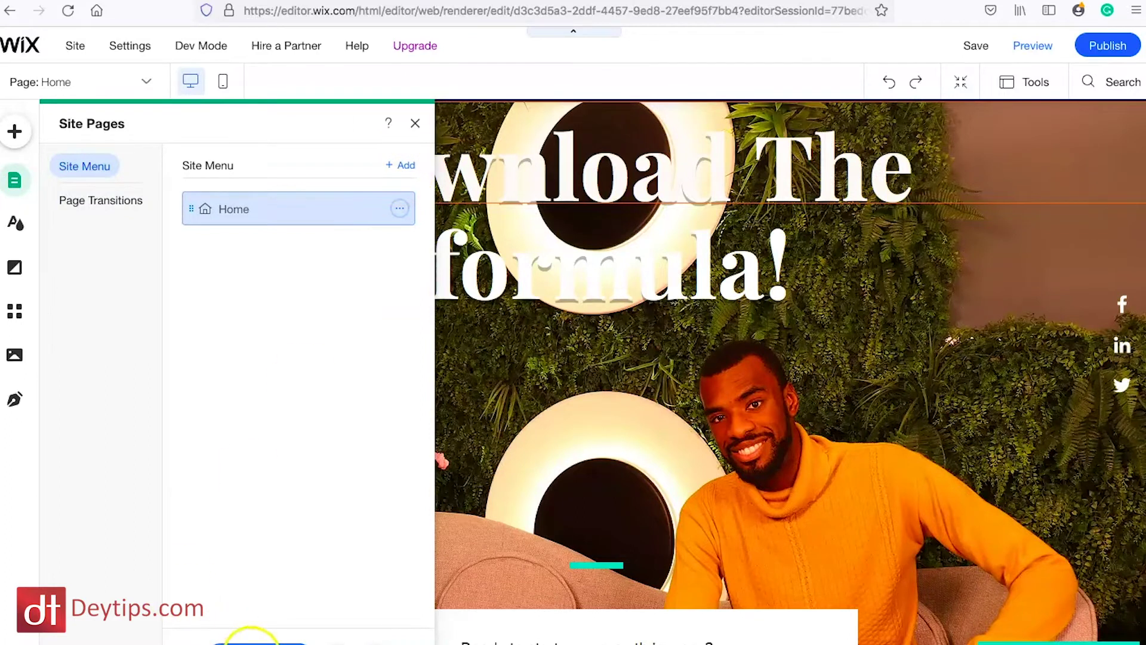
pyautogui.click(254, 641)
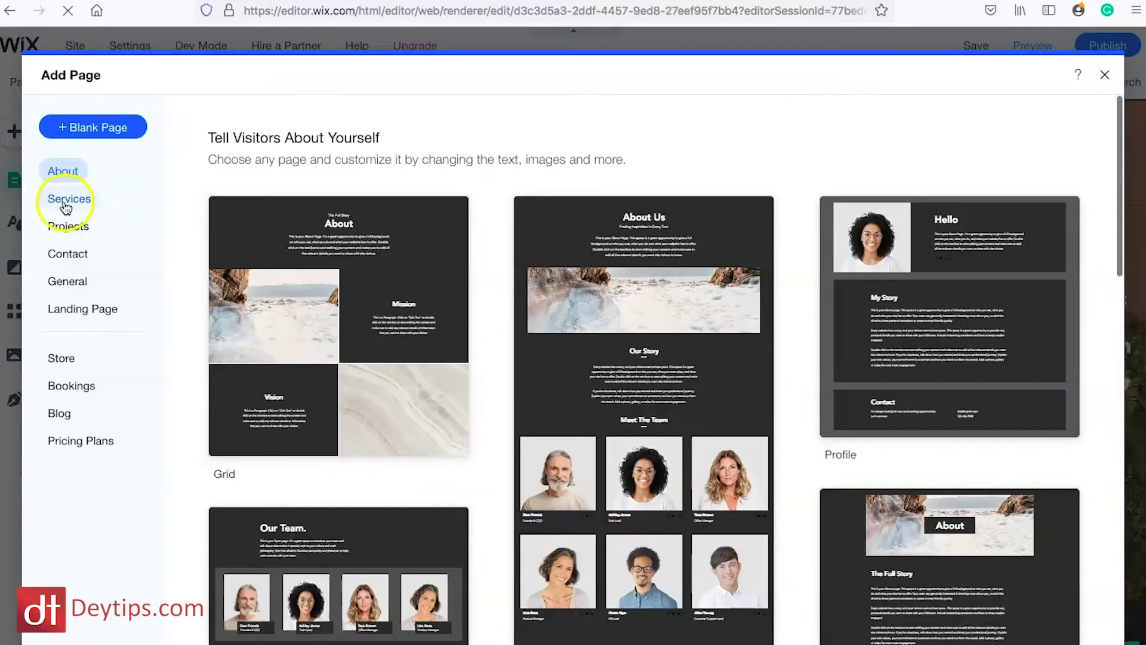
pyautogui.click(65, 203)
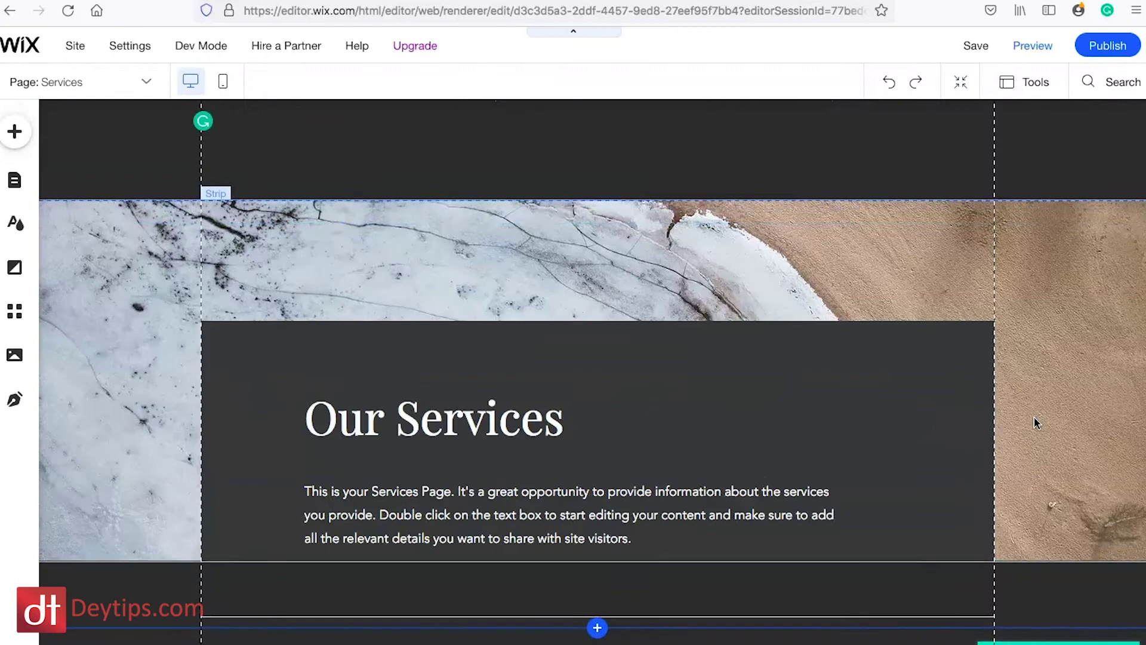
pyautogui.scroll(-3, 384, 259)
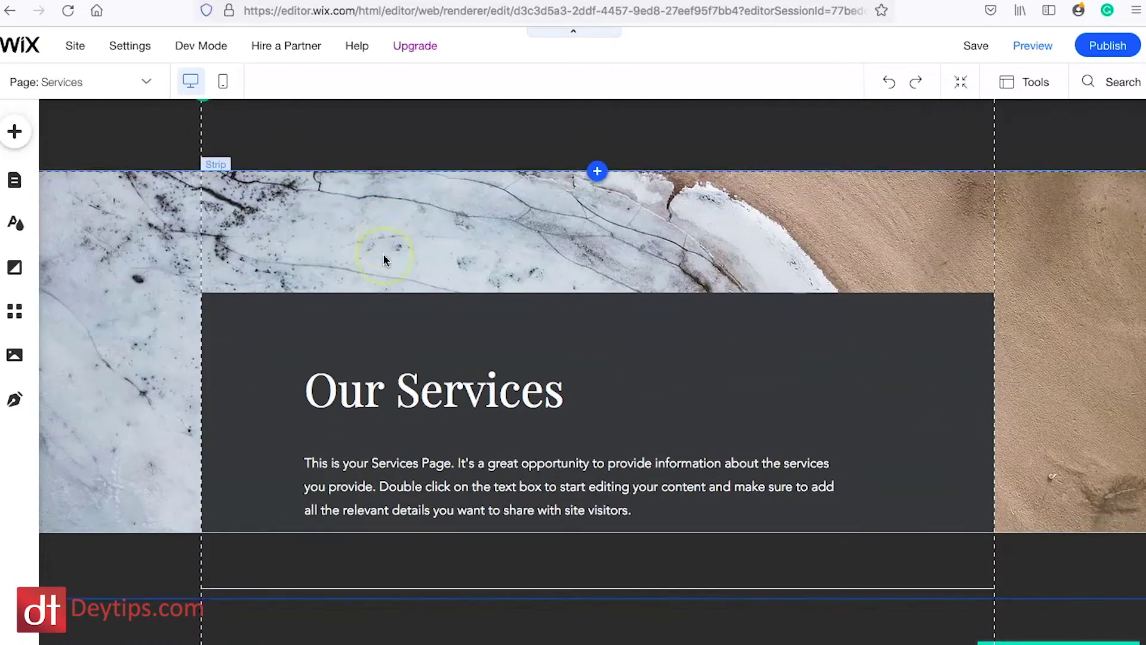
# Change the 'Our Services' heading to 'Buy From A Brand You trust'
pyautogui.click(469, 333)
pyautogui.doubleClick(468, 335)
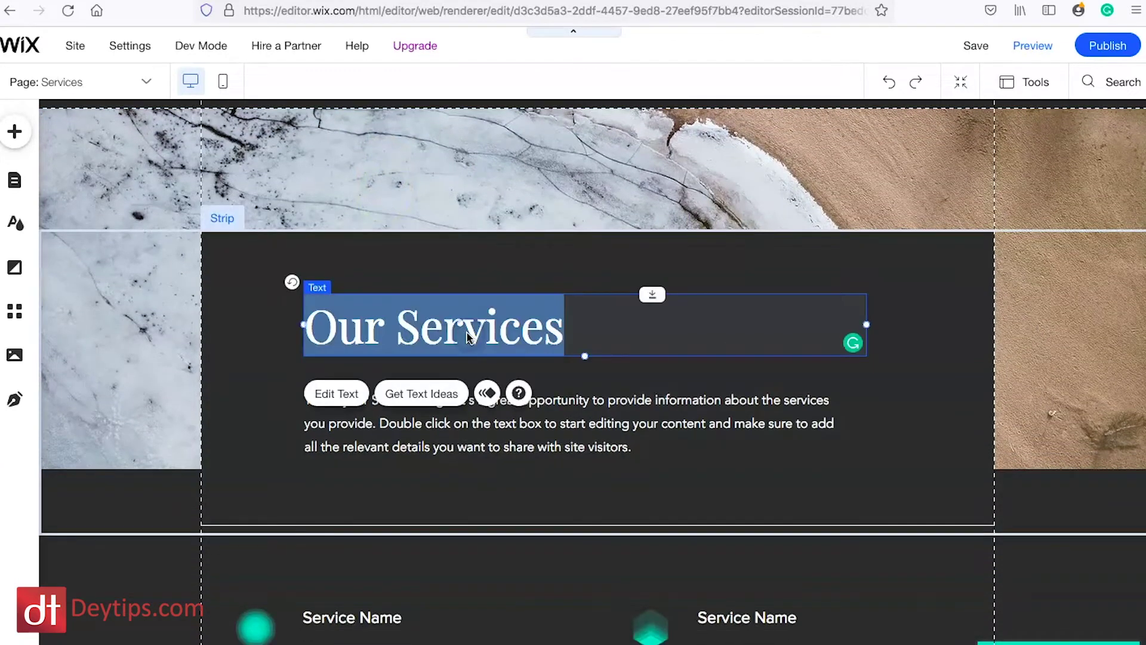
pyautogui.click(483, 333)
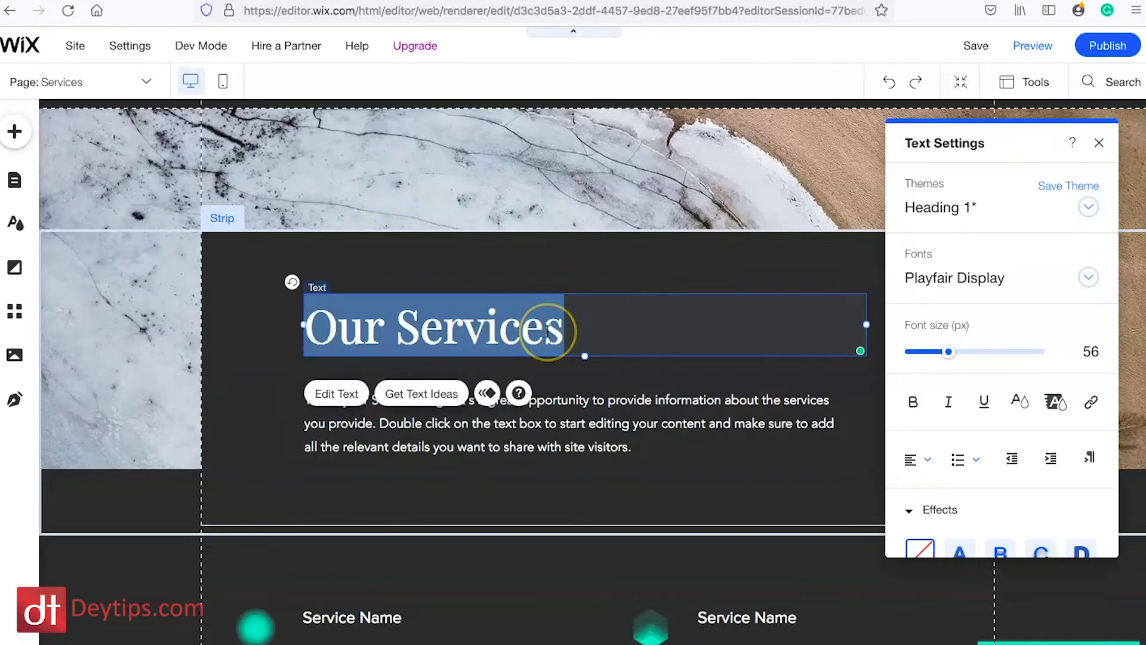
pyautogui.write('Br')
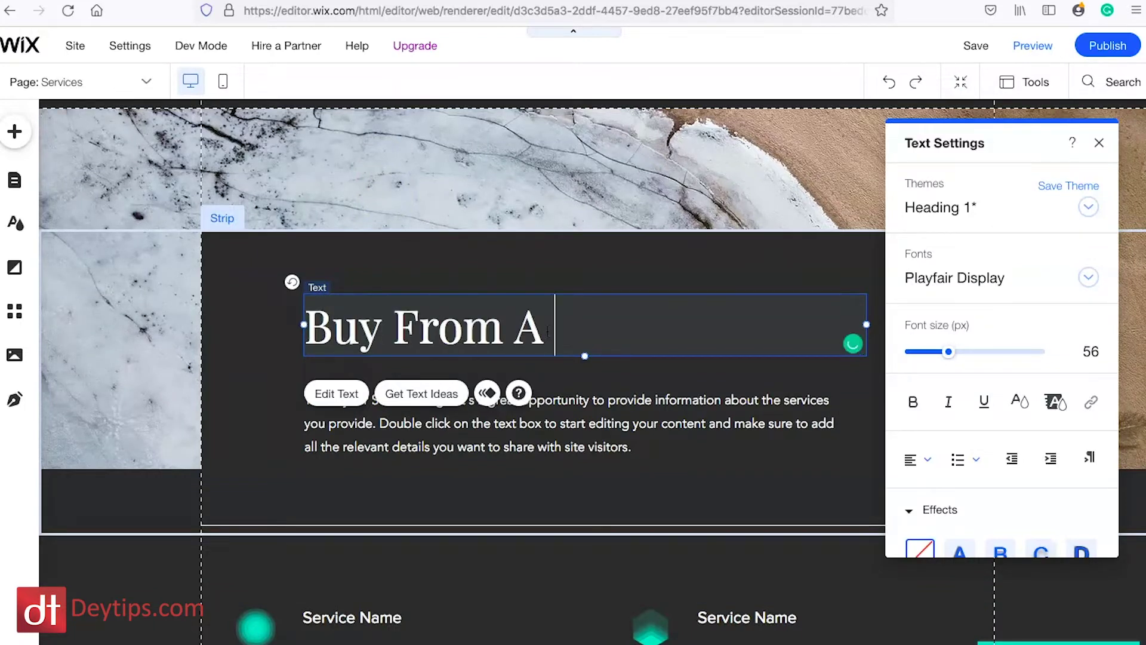
pyautogui.write('and You')
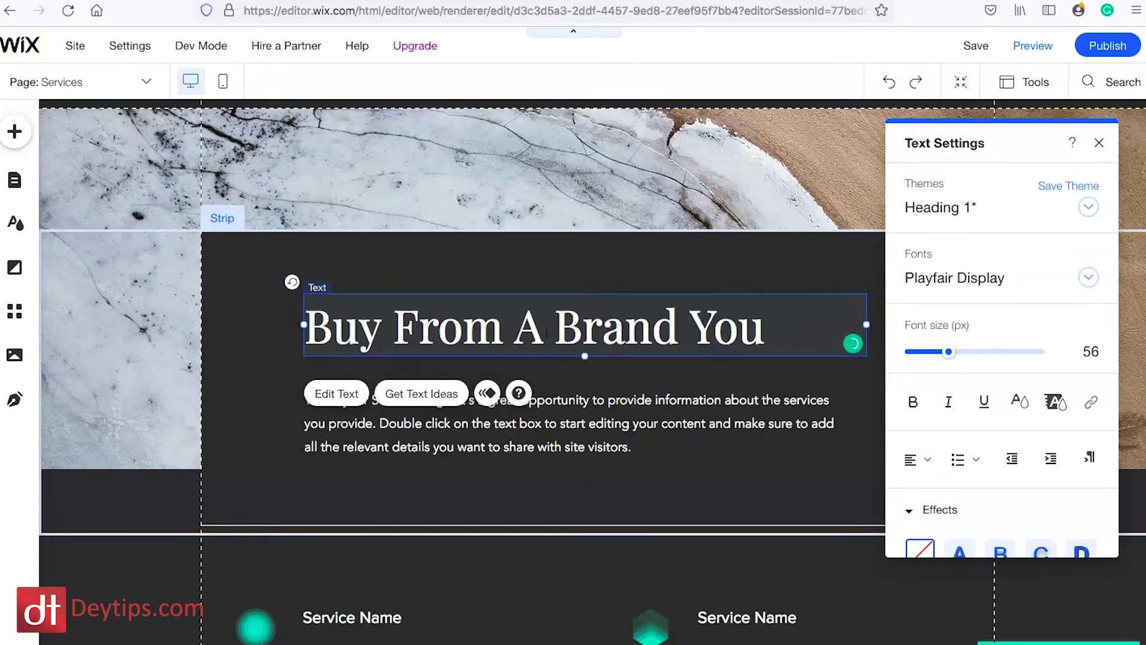
pyautogui.write(' trust')
pyautogui.scroll(-1, 652, 524)
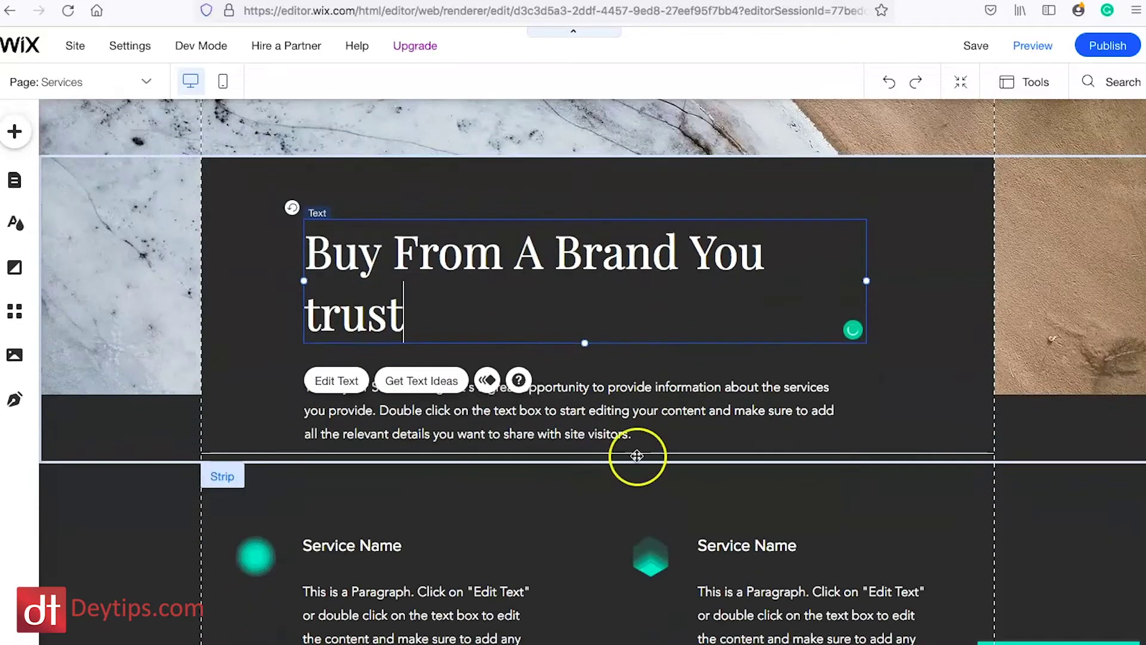
pyautogui.click(617, 401)
pyautogui.scroll(-1, 299, 239)
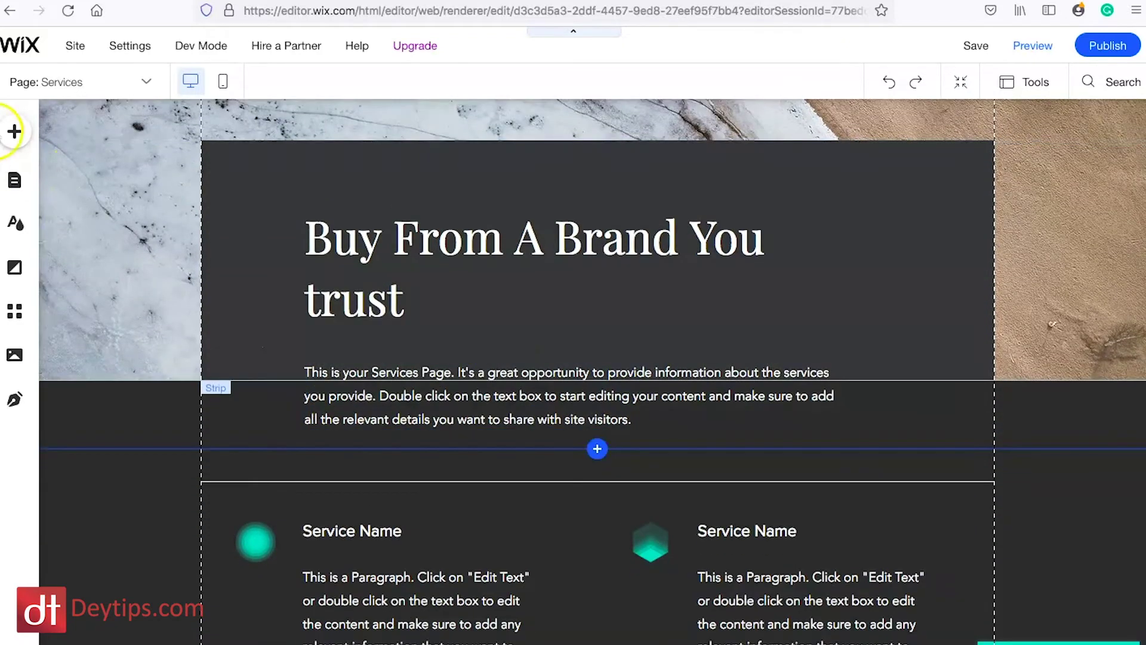
# Add a PayPal Buy Now button below the Services intro paragraph
pyautogui.click(15, 133)
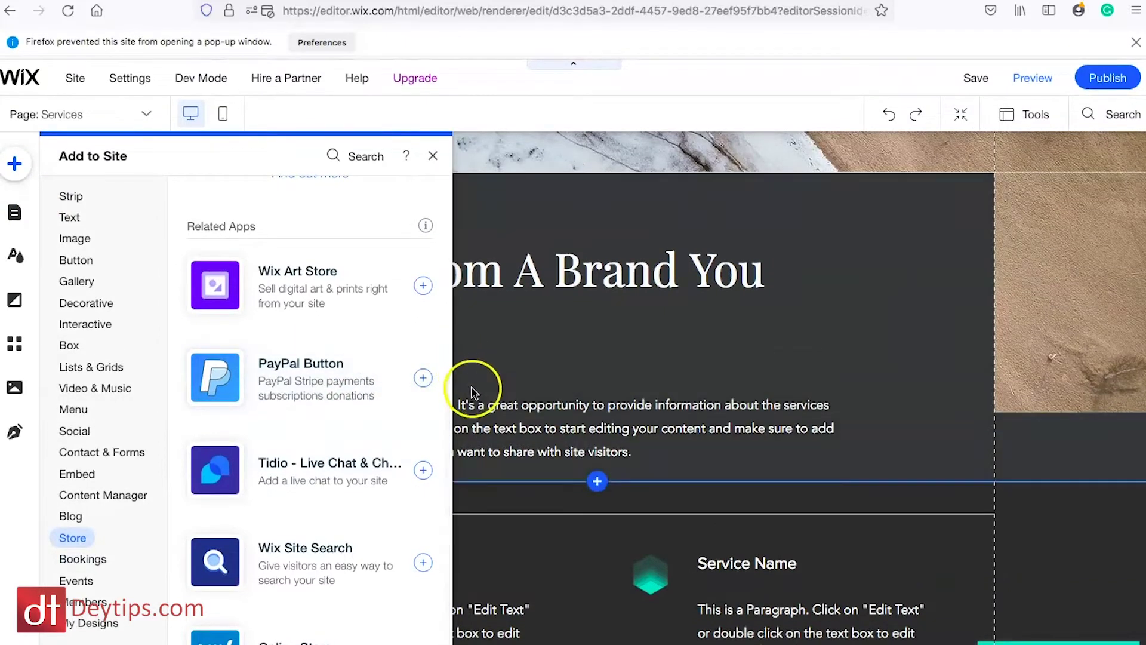
pyautogui.click(423, 377)
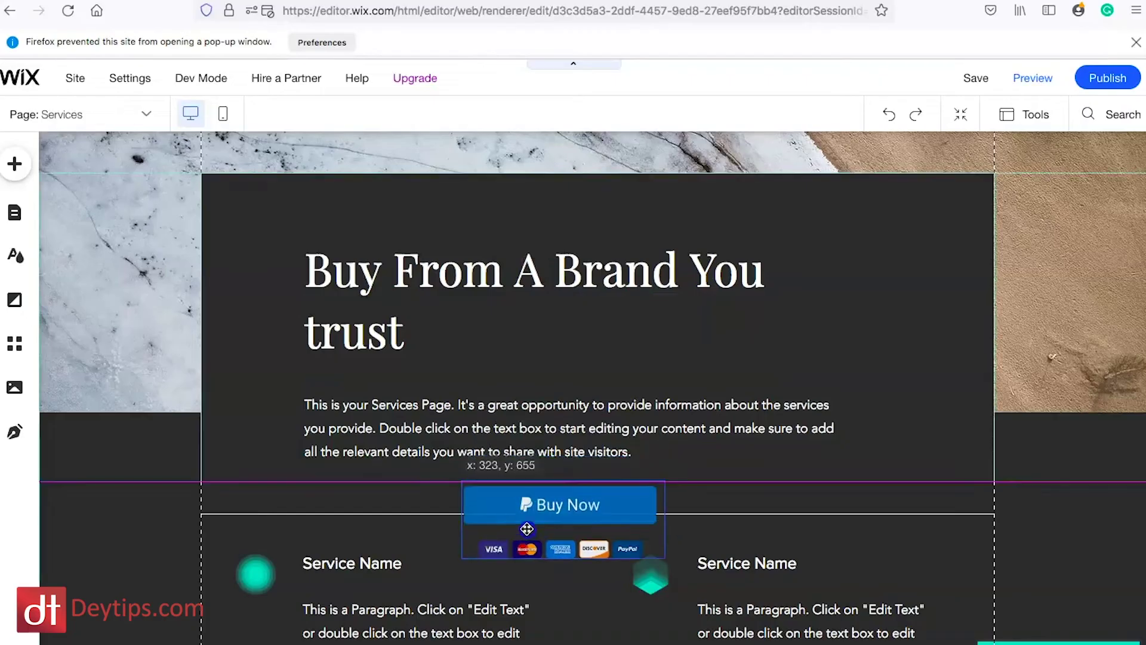
pyautogui.moveTo(535, 505); pyautogui.dragTo(520, 536)
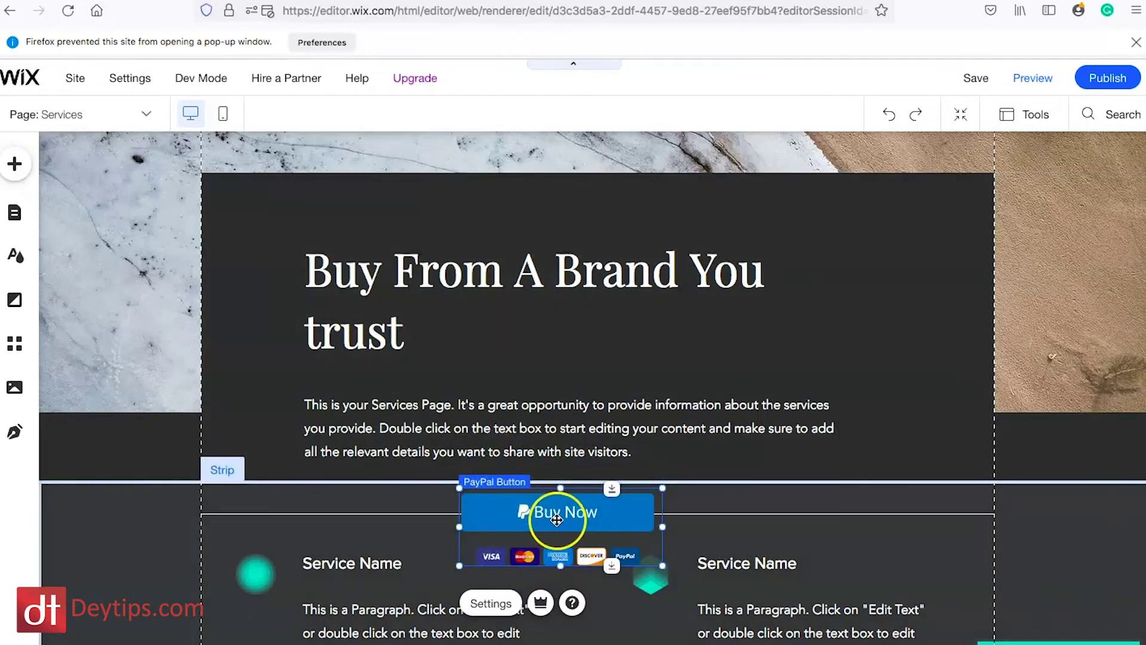
# Turn on the PayPal button's after-payment autoresponder email
pyautogui.doubleClick(545, 504)
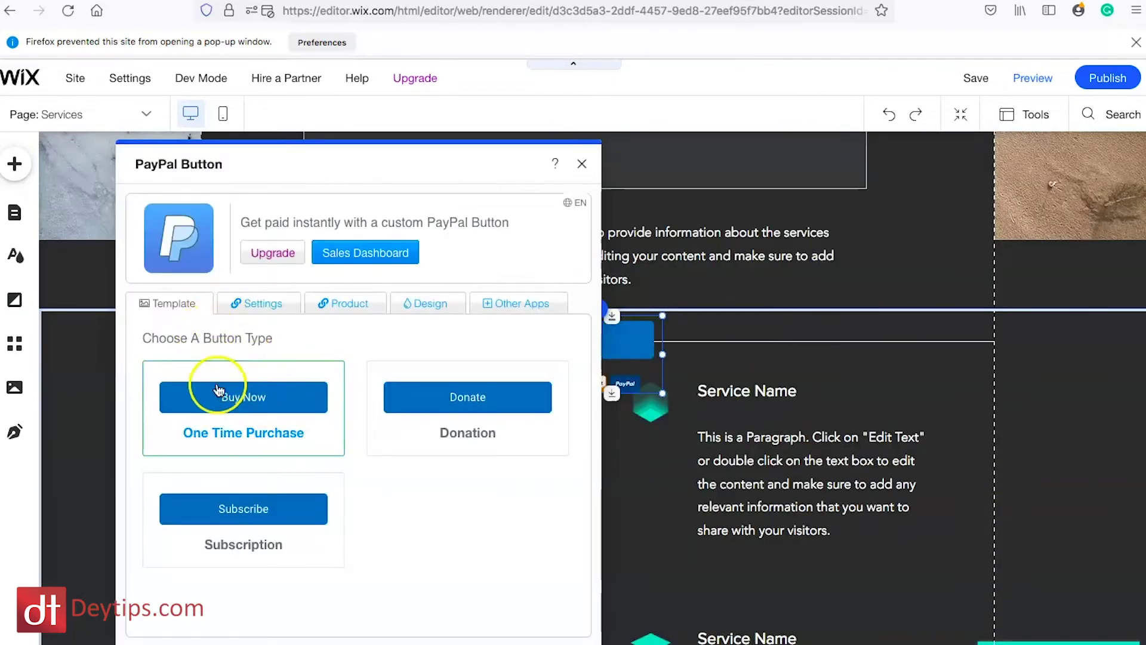
pyautogui.click(258, 296)
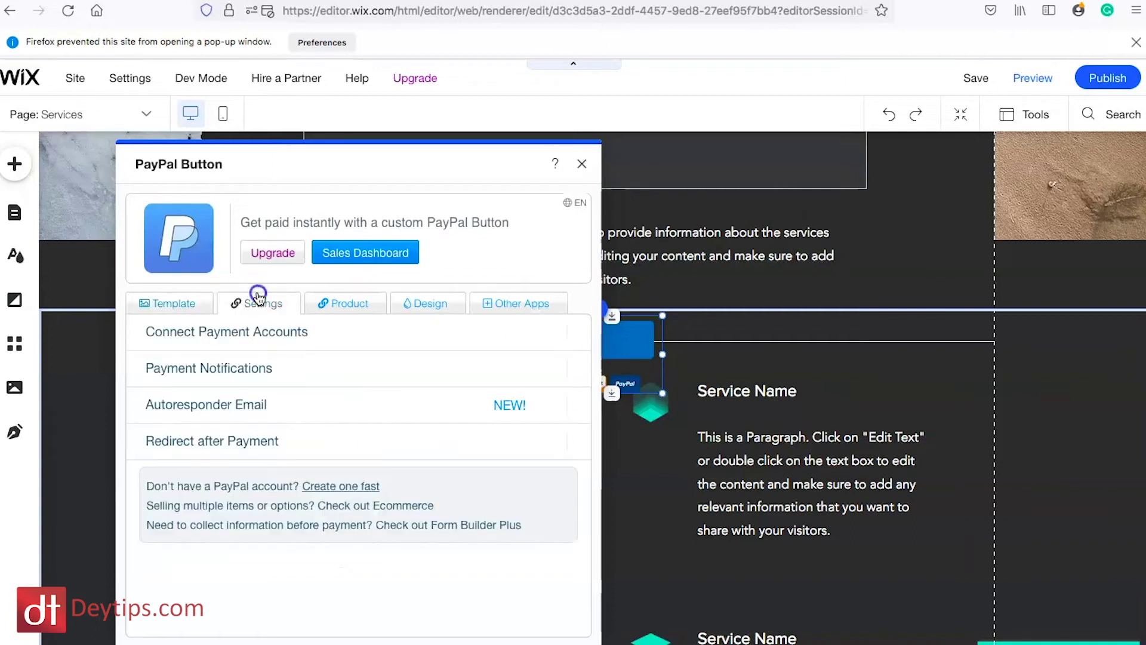
pyautogui.click(175, 375)
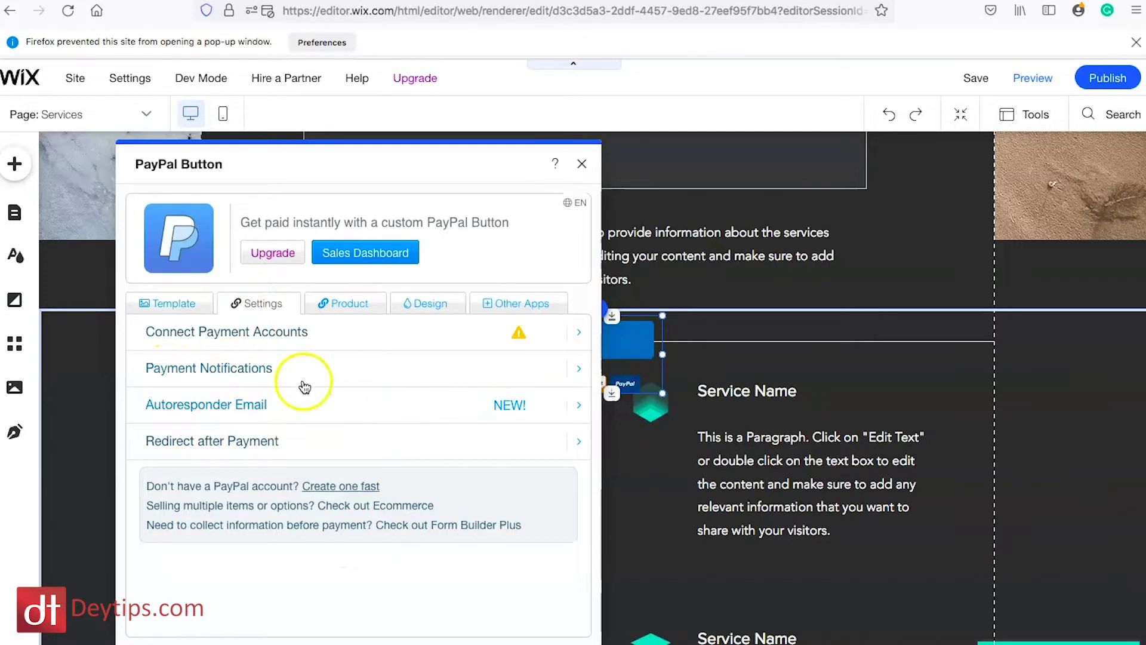
pyautogui.click(469, 397)
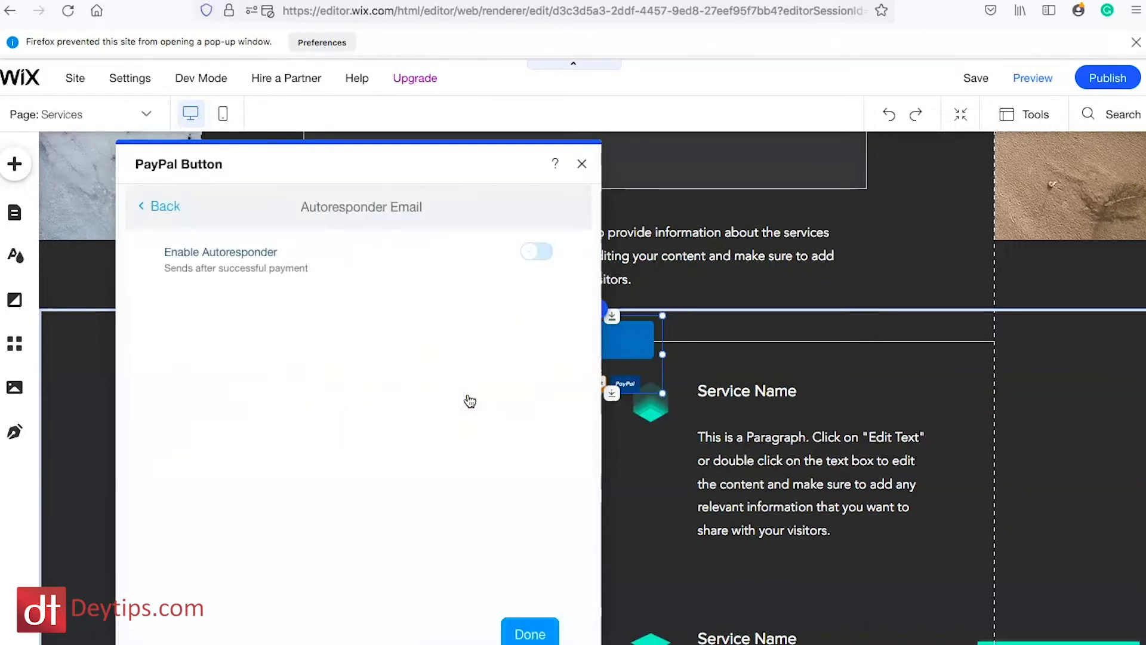
pyautogui.click(536, 252)
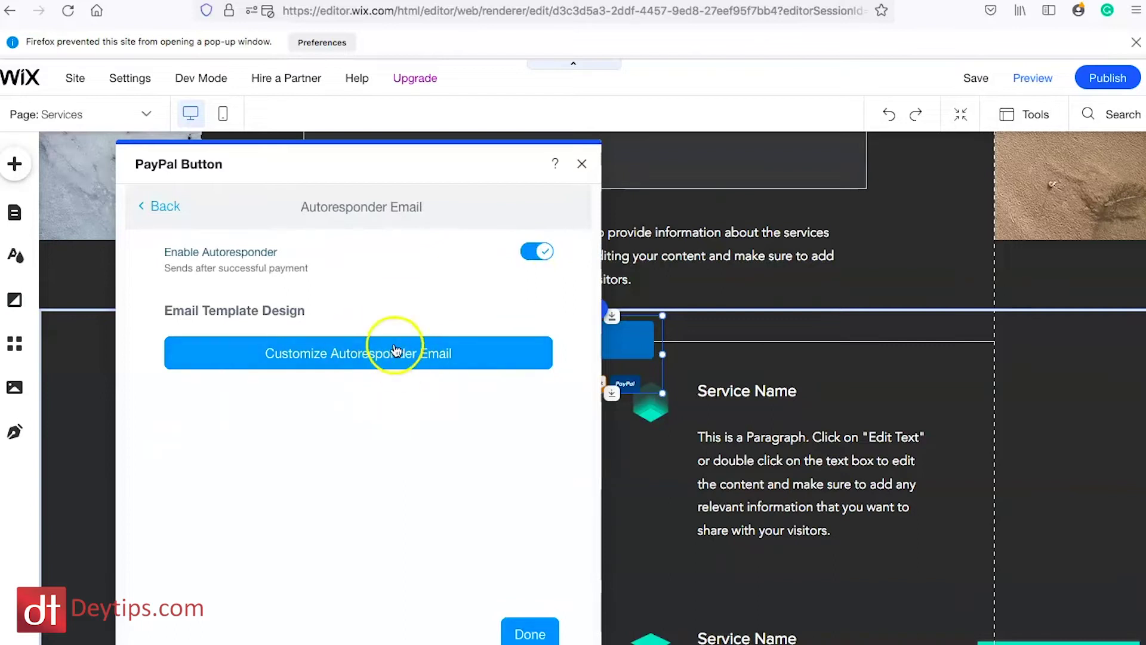
pyautogui.click(512, 361)
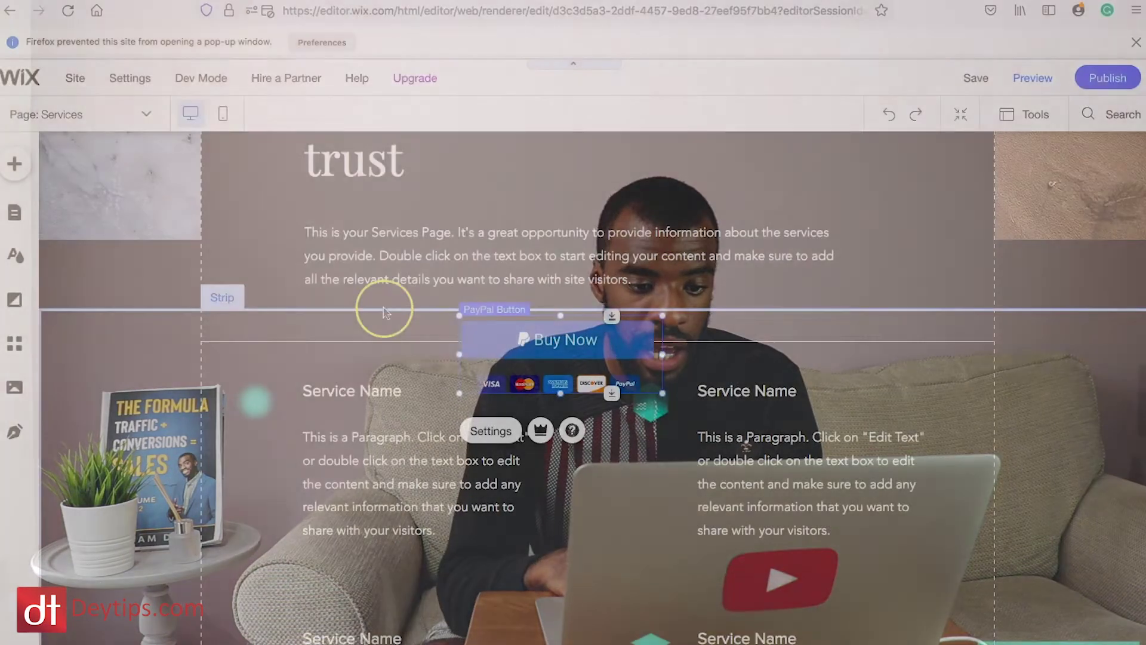
# Save the site and handle the site-saved dialog
pyautogui.click(398, 343)
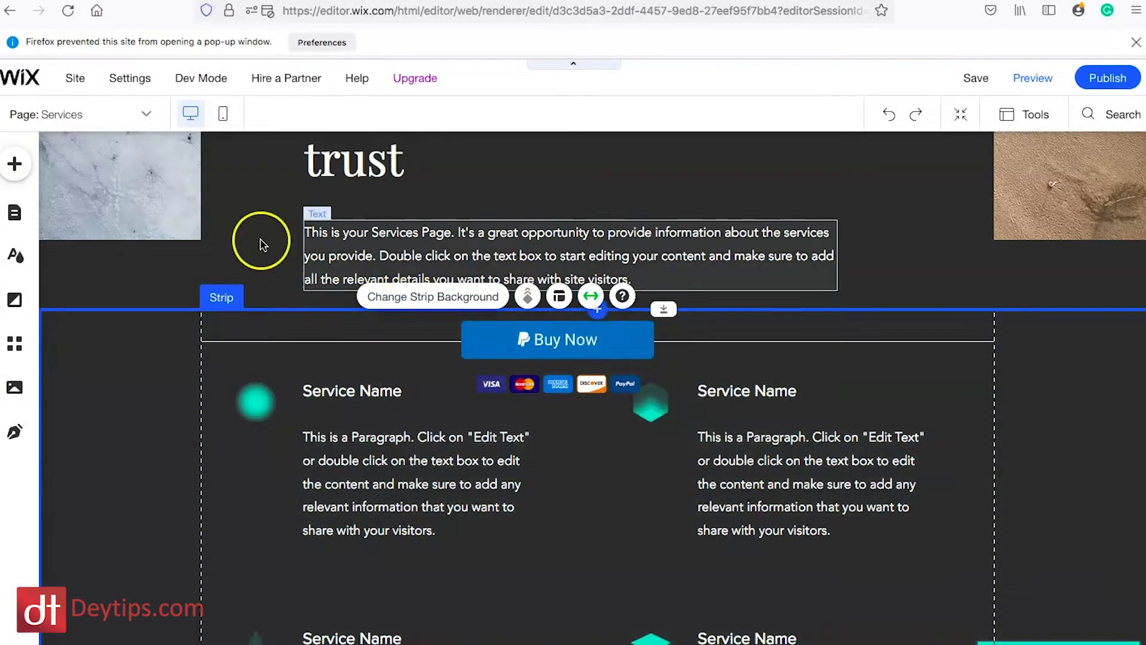
pyautogui.scroll(4, 255, 238)
pyautogui.click(179, 222)
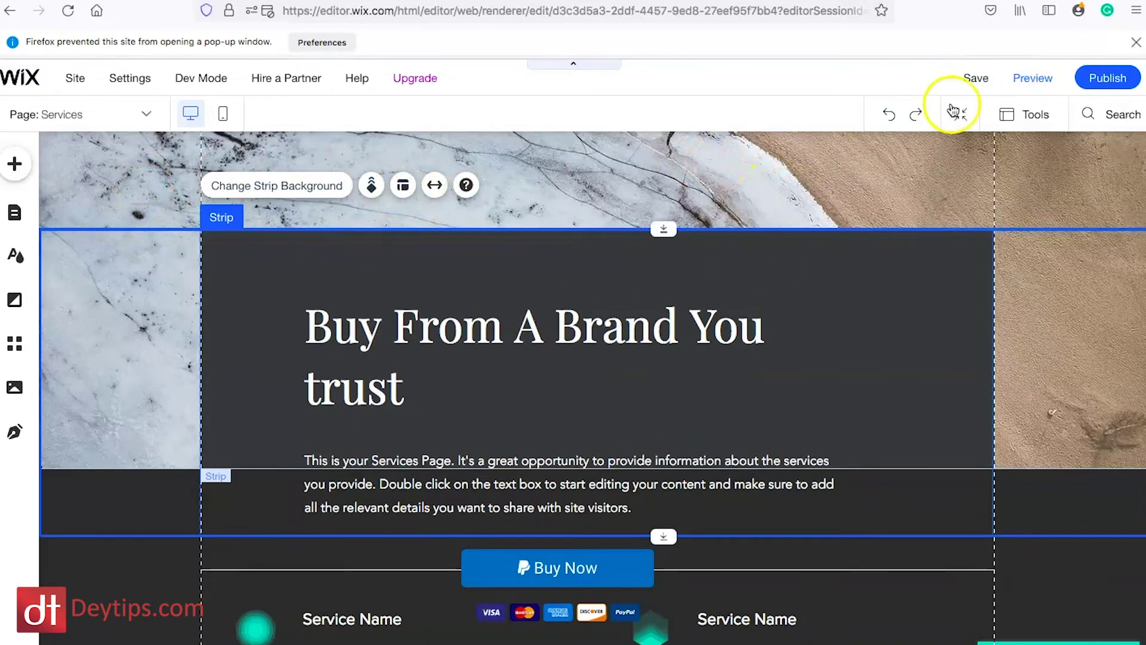
pyautogui.click(974, 81)
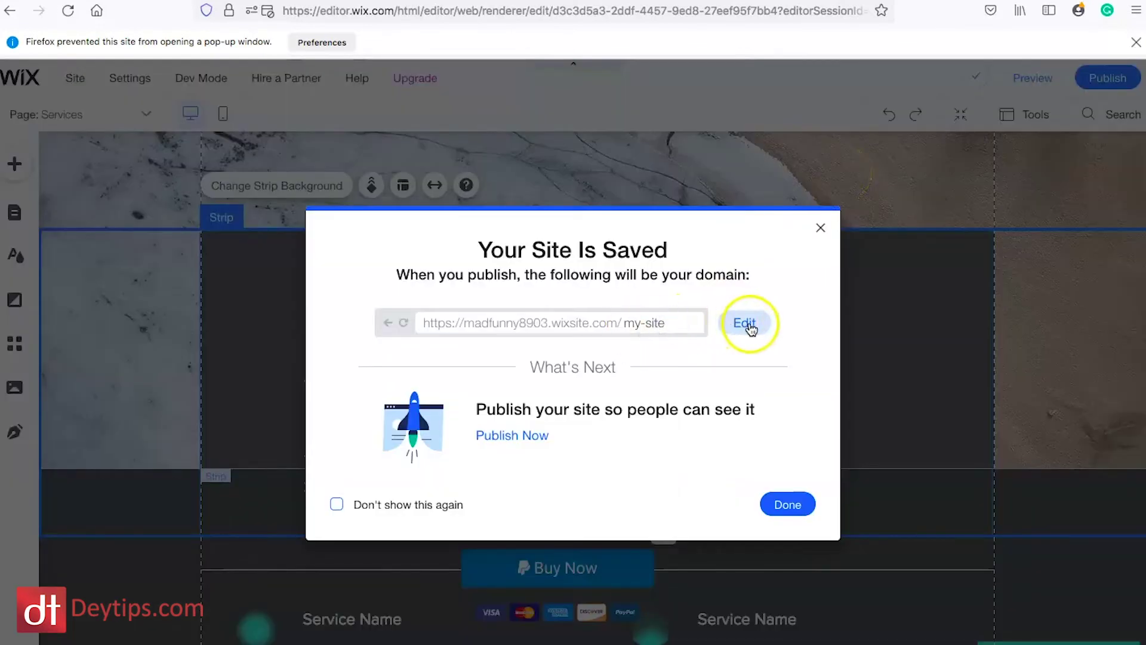
pyautogui.click(750, 327)
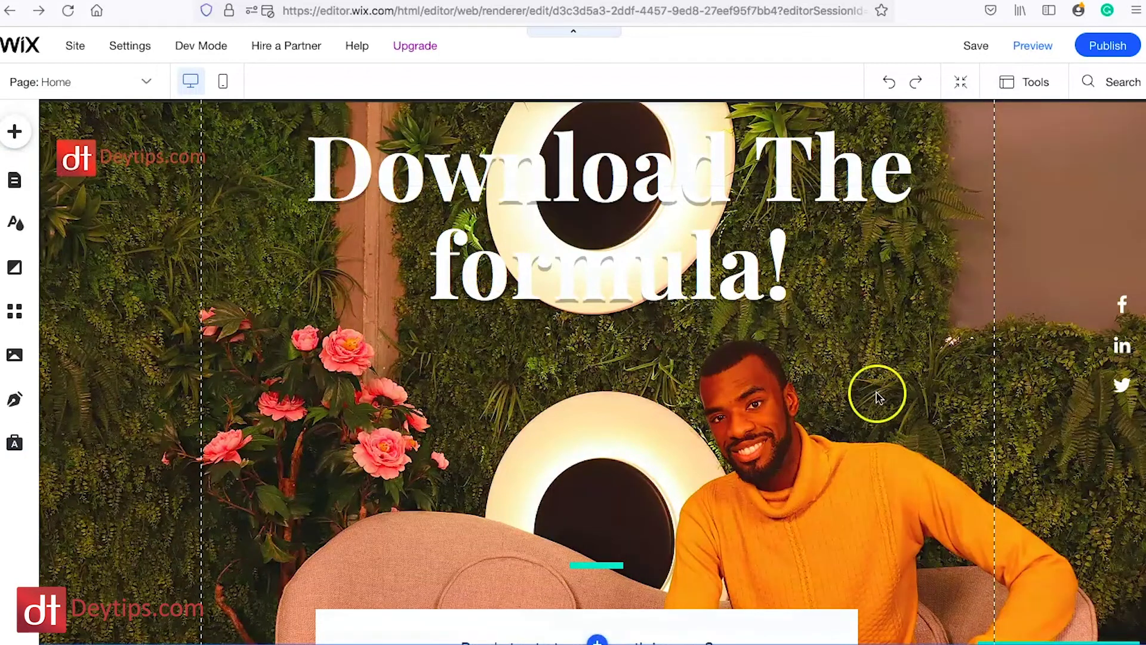
# In the Join Now button's link settings, try linking to the pasted sales page web address
pyautogui.scroll(-3, 896, 412)
pyautogui.scroll(-4, 922, 430)
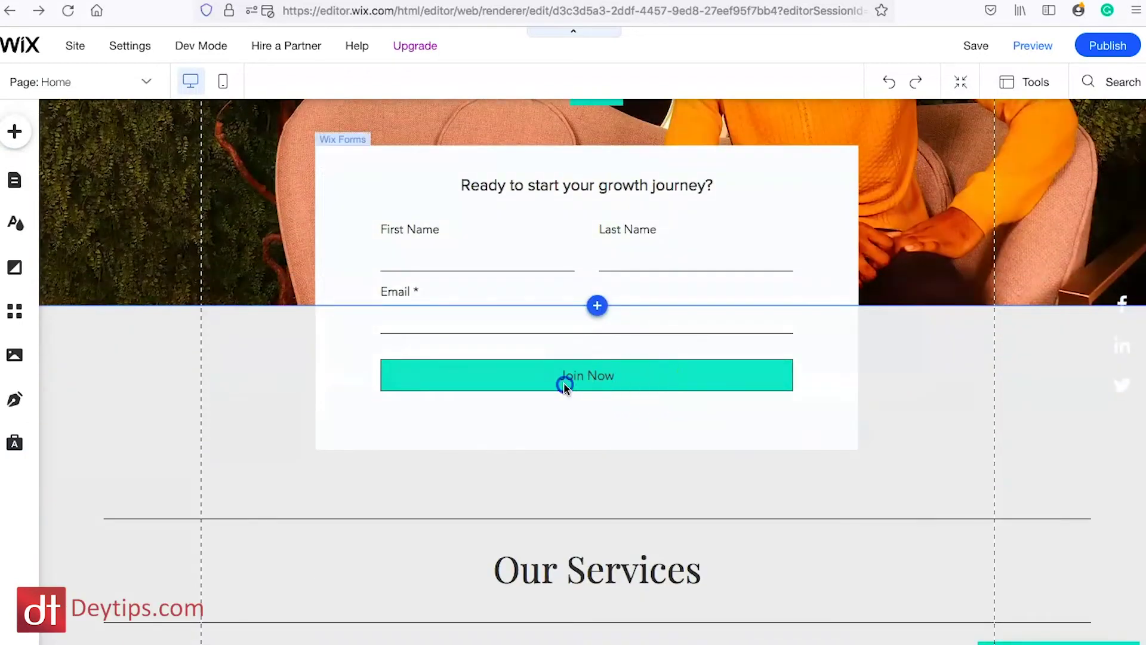
pyautogui.click(563, 382)
pyautogui.click(409, 320)
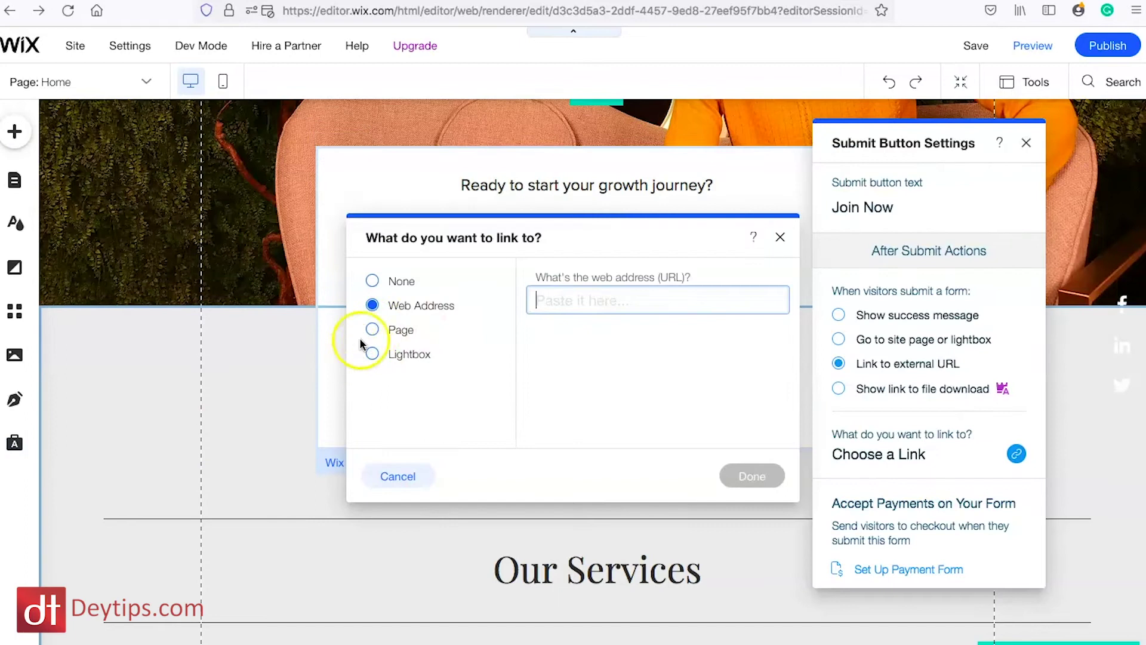
pyautogui.click(374, 330)
pyautogui.click(374, 306)
pyautogui.click(600, 301)
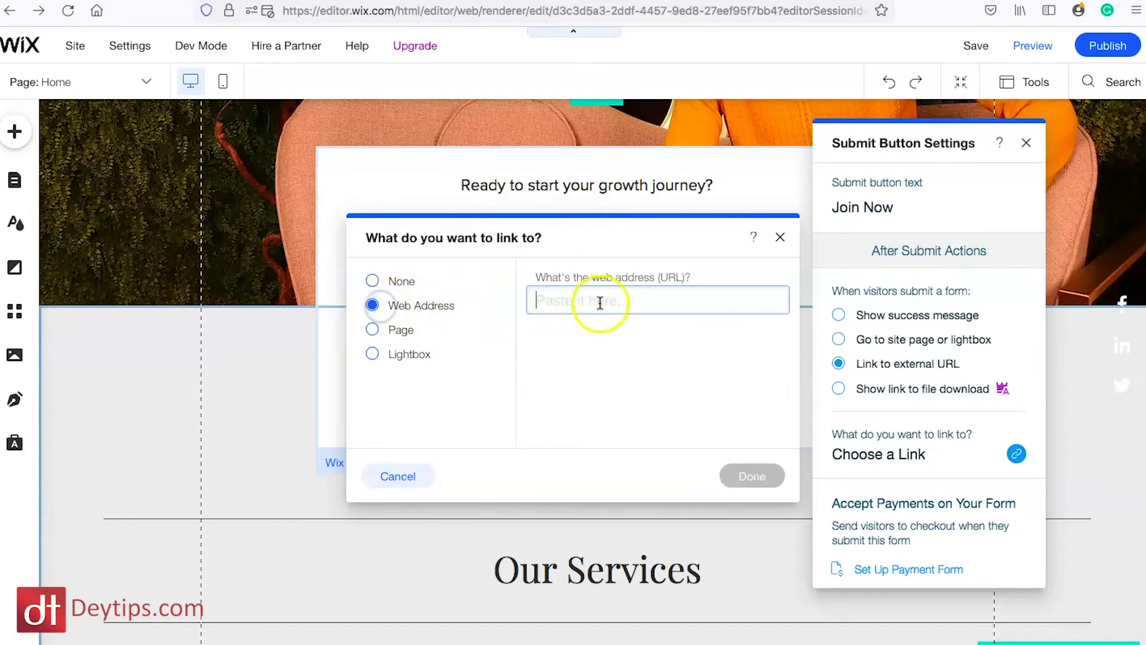
pyautogui.hotkey('ctrl', 'v')
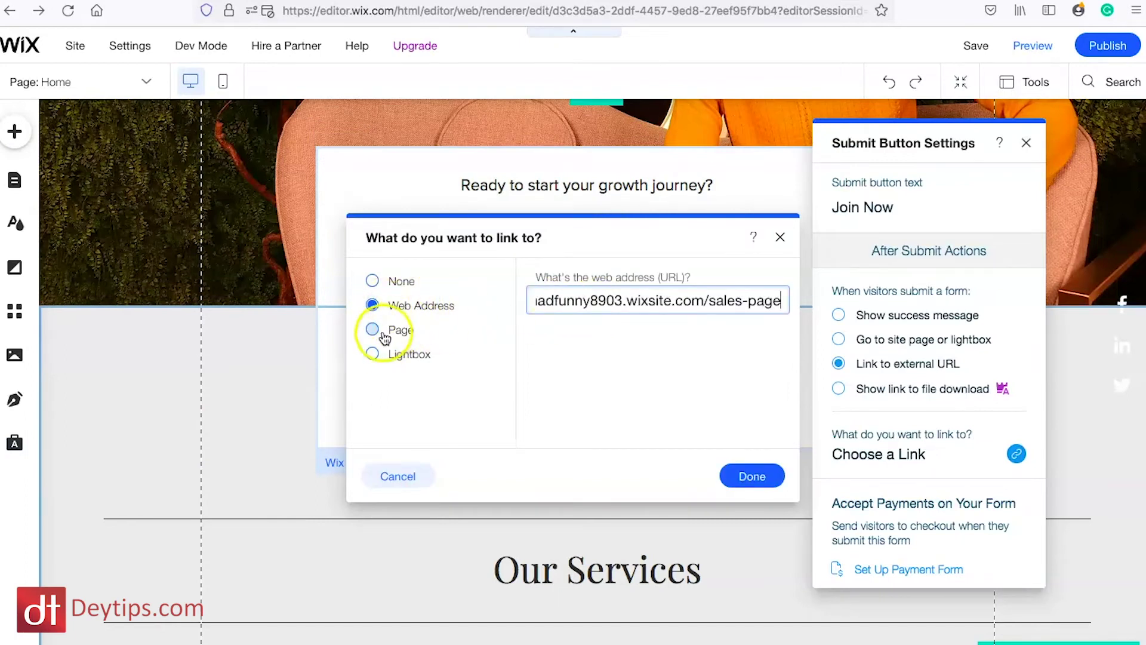
# Link the Join Now button to the Services page instead, then save the site
pyautogui.click(384, 334)
pyautogui.click(766, 300)
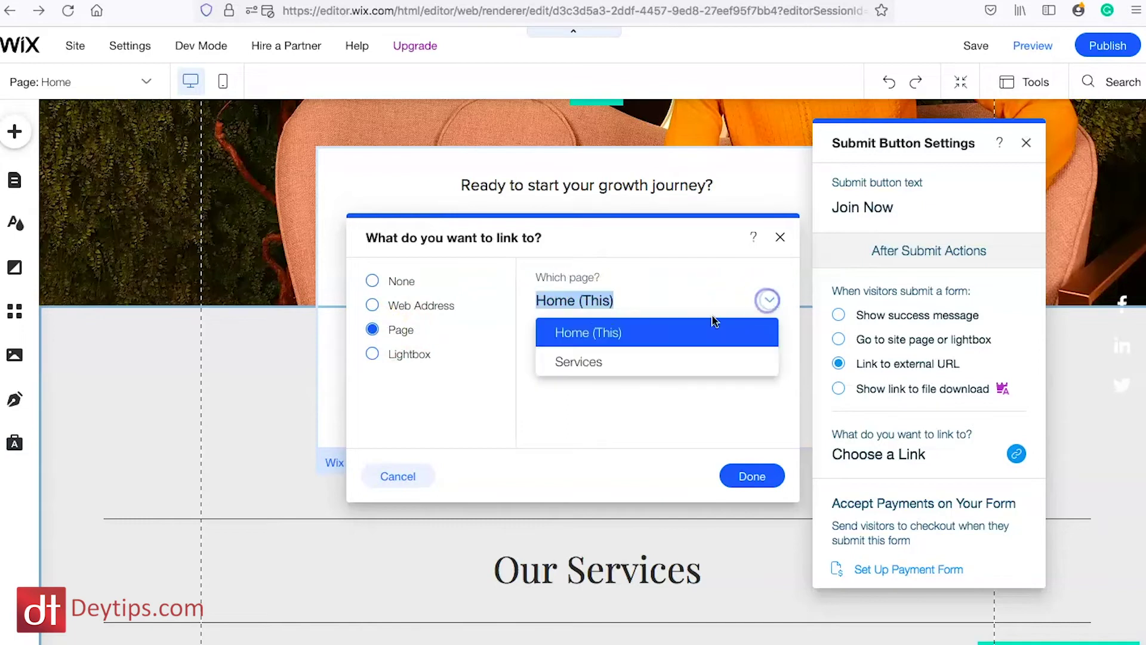
pyautogui.click(573, 362)
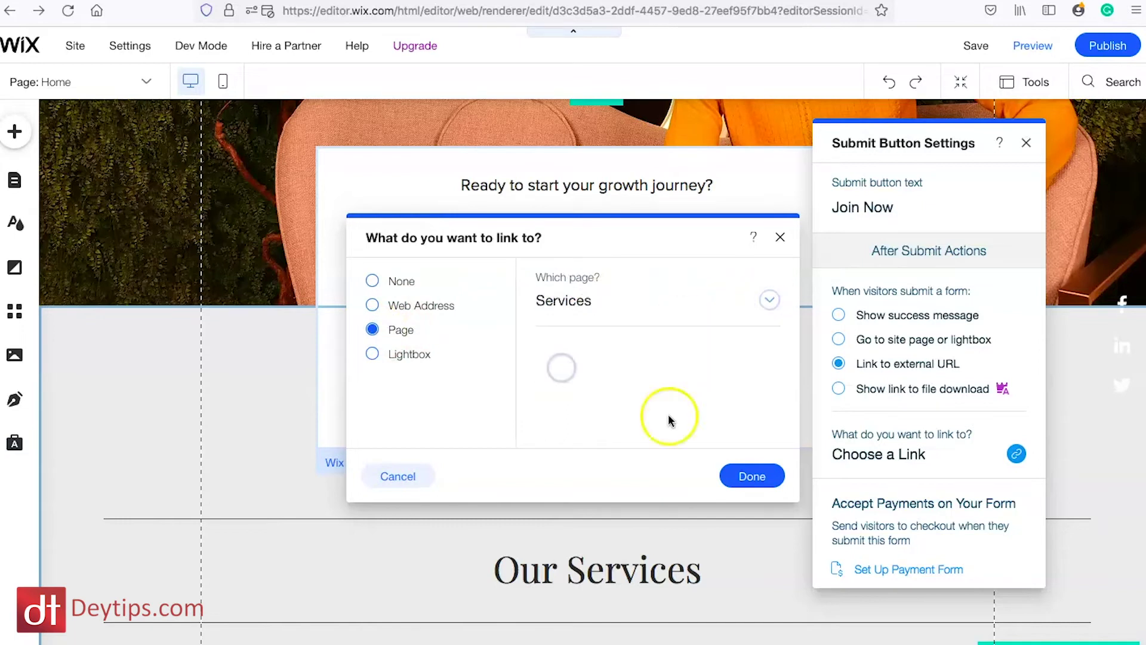
pyautogui.click(746, 474)
pyautogui.click(971, 47)
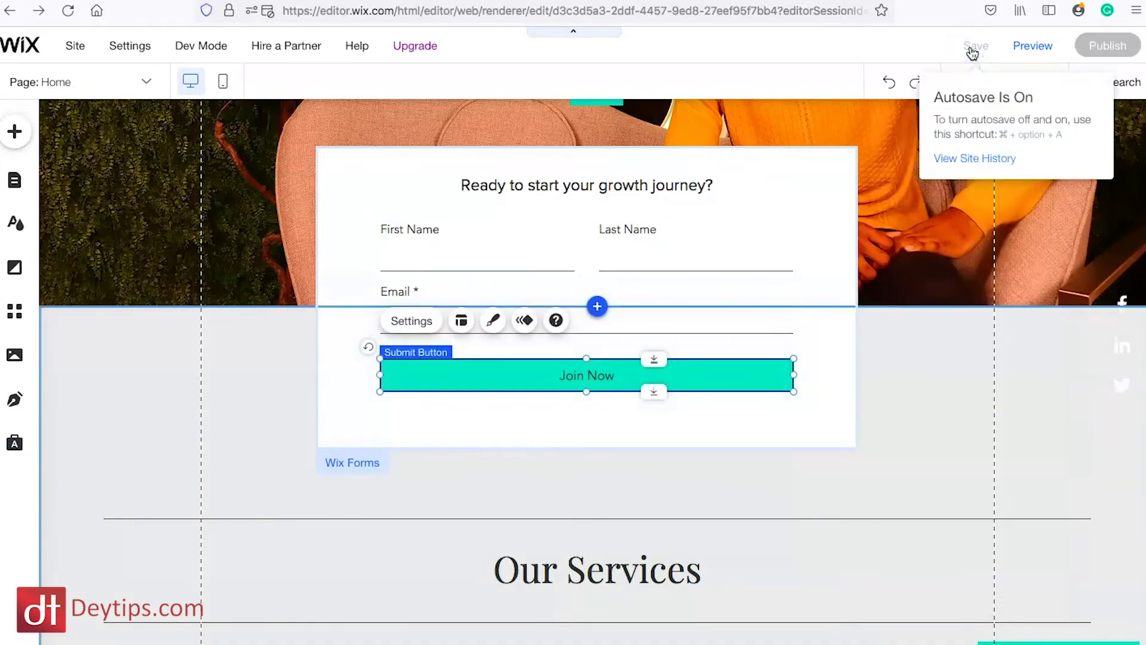